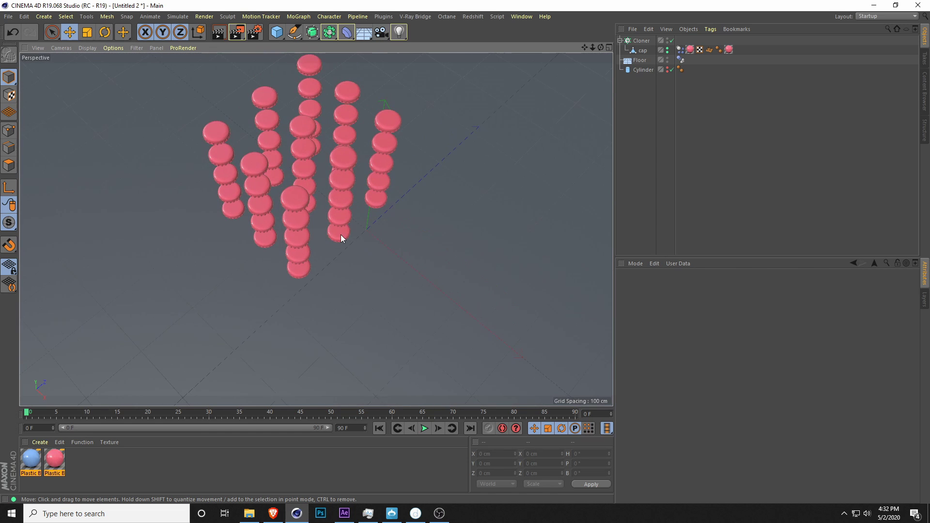
Step: Delete the Dynamics Body tags from the cap and the Floor
left_click_drag(341, 235, 315, 209, "alt")
left_click(679, 50)
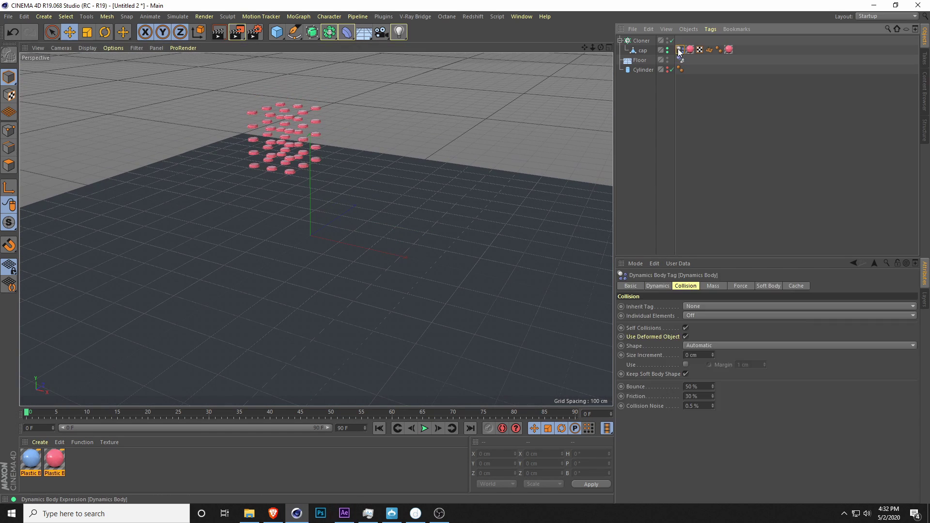
key("Delete")
key("Delete")
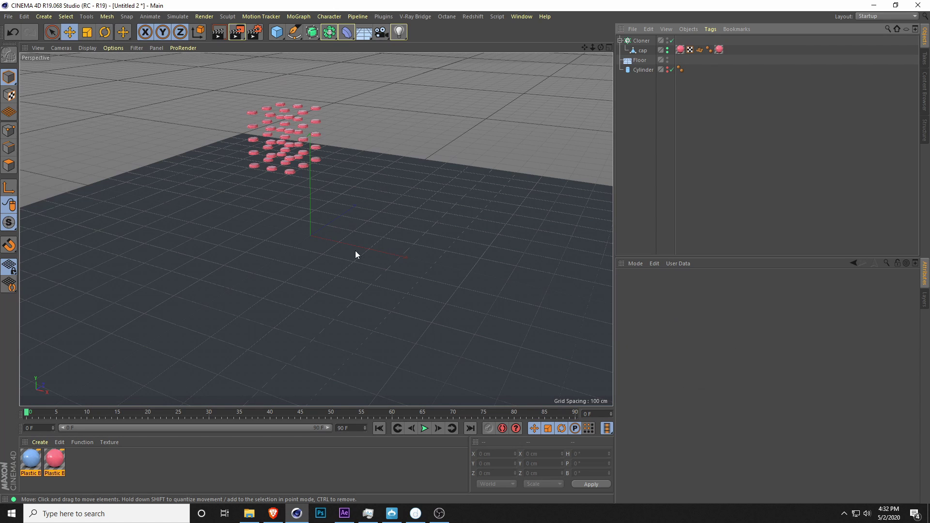
Step: Play the animation of the cloned caps without dynamics, stop it and return to the first frame
left_click_drag(328, 255, 337, 262, "alt")
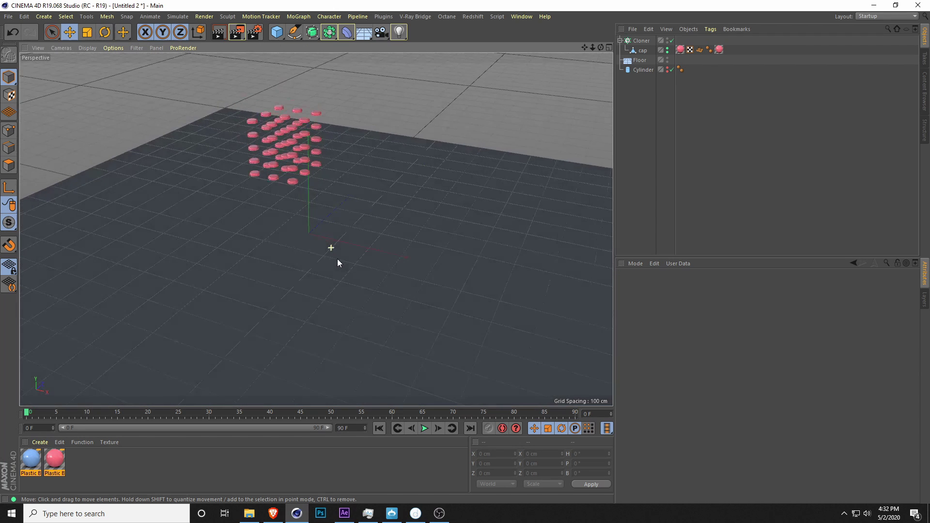
left_click(425, 431)
left_click(424, 429)
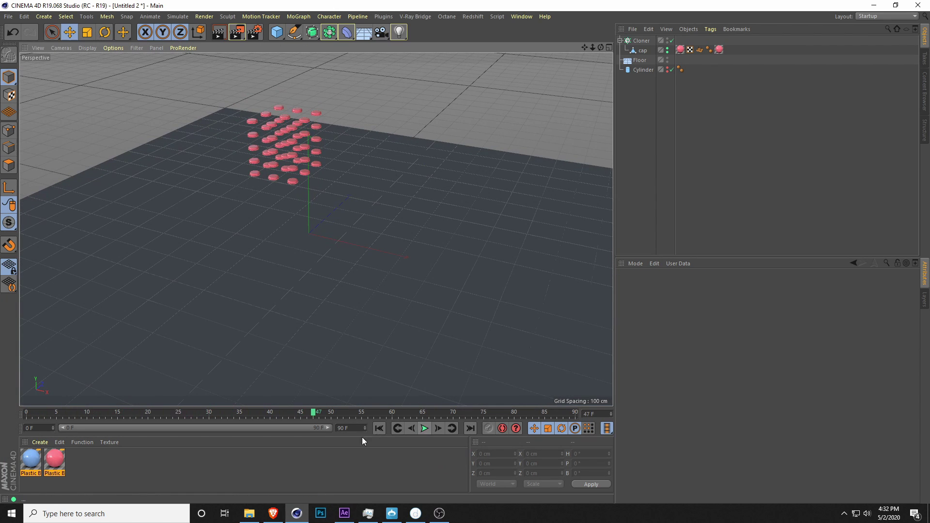
left_click(379, 428)
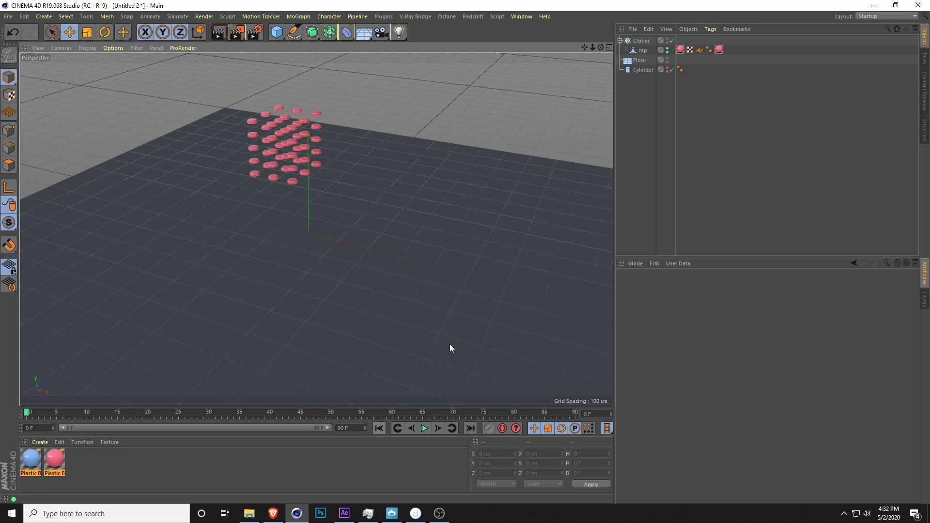
Step: Add a Collider Body simulation tag to the Floor
right_click(640, 60)
mouse_move(686, 135)
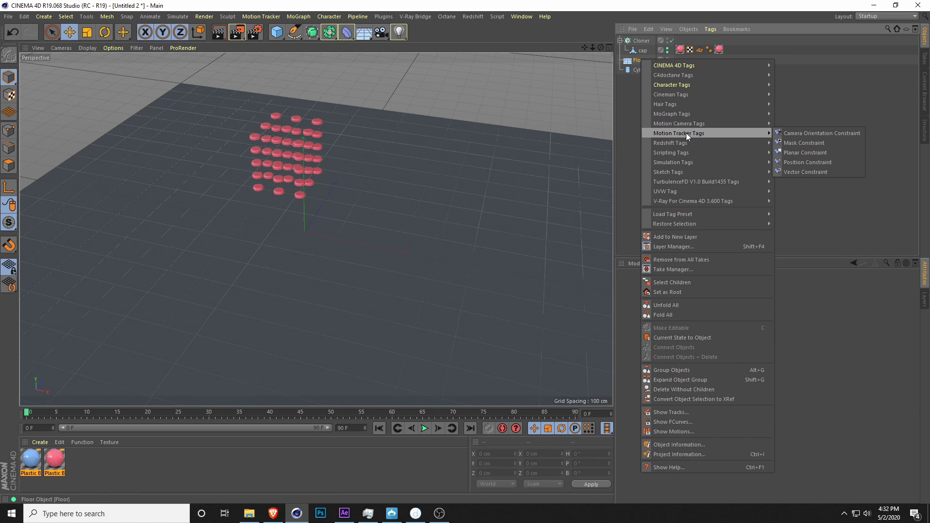
mouse_move(673, 163)
left_click(795, 183)
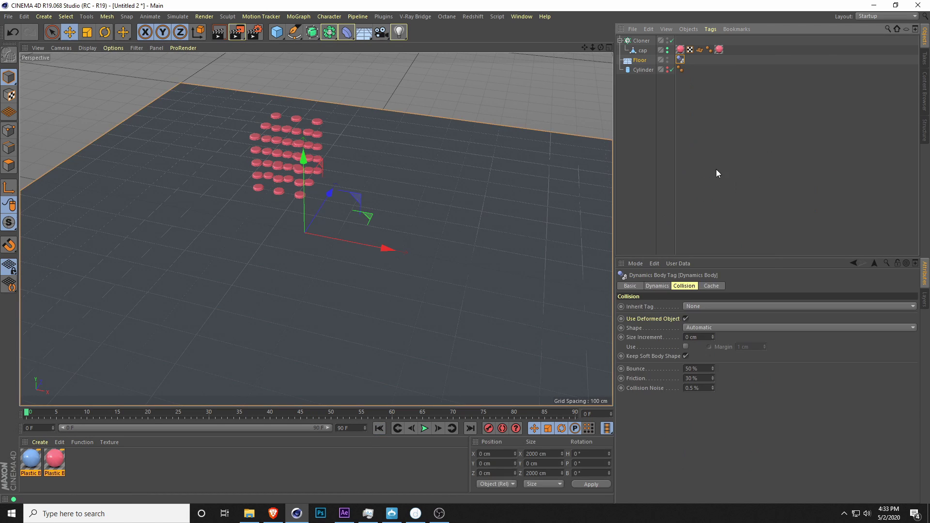
left_click(641, 143)
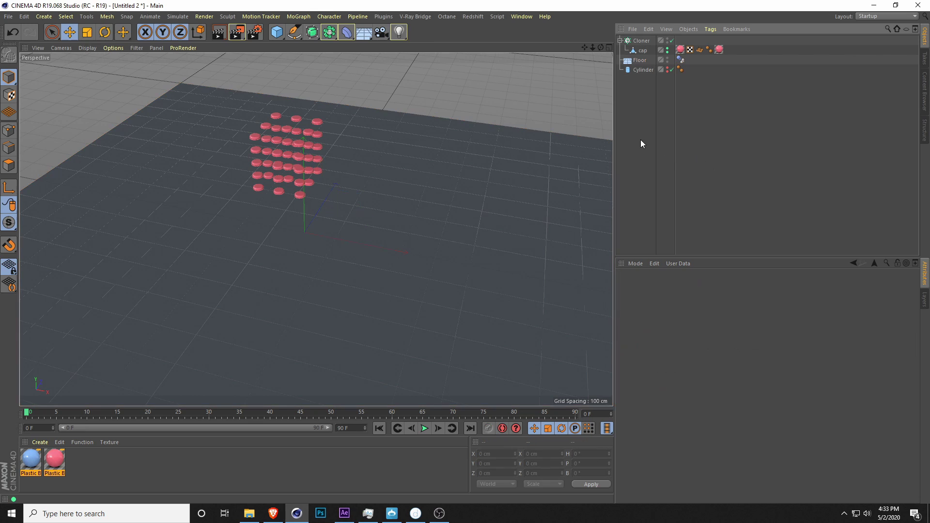
Step: Add a Rigid Body simulation tag to the cap inside the Cloner
right_click(645, 51)
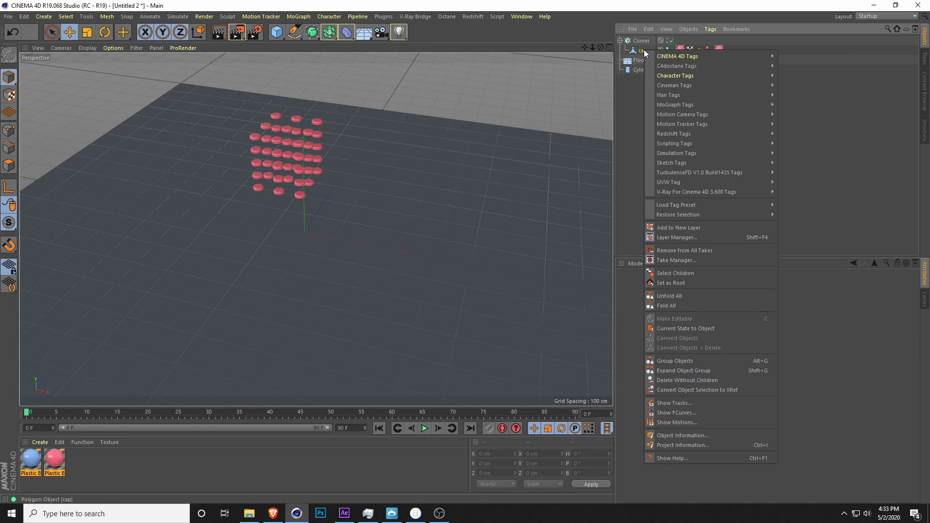
mouse_move(692, 154)
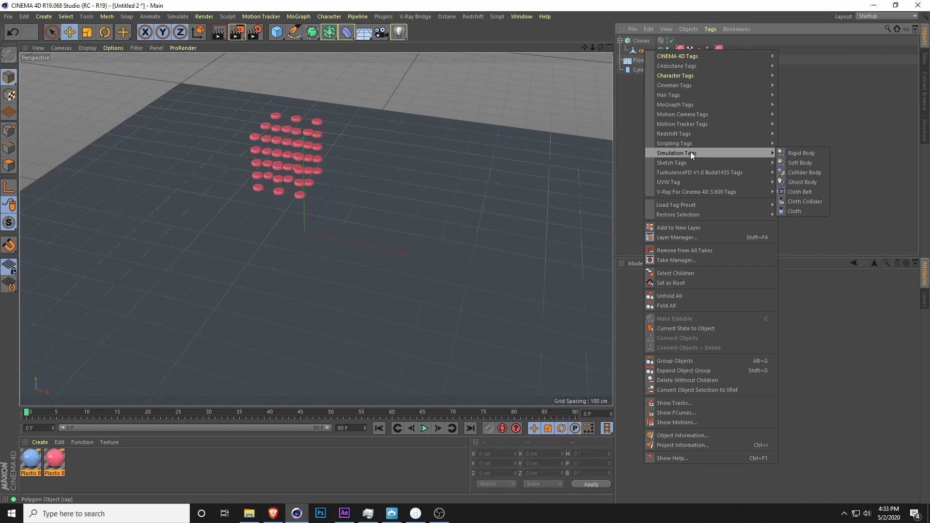
left_click(802, 151)
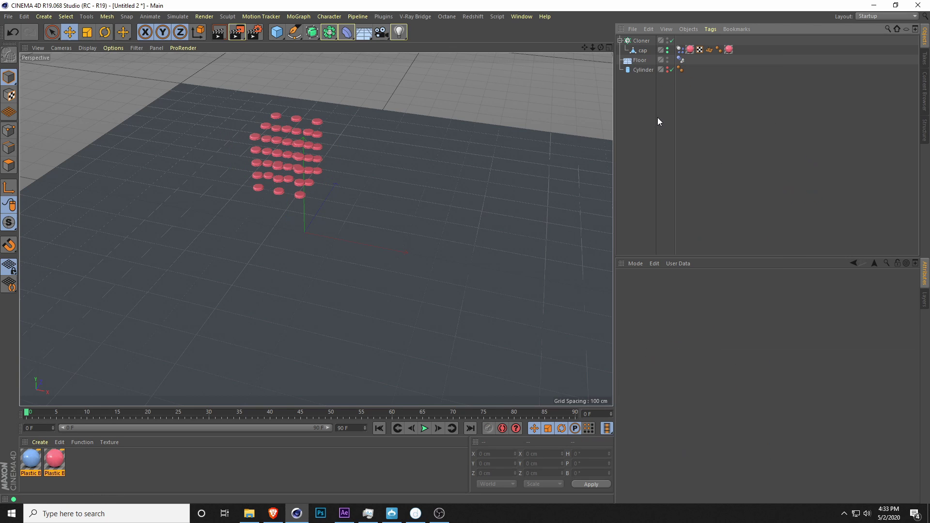
Step: Set the animation end to 300 frames and extend the preview range to the full length
left_click_drag(361, 239, 343, 234, "alt")
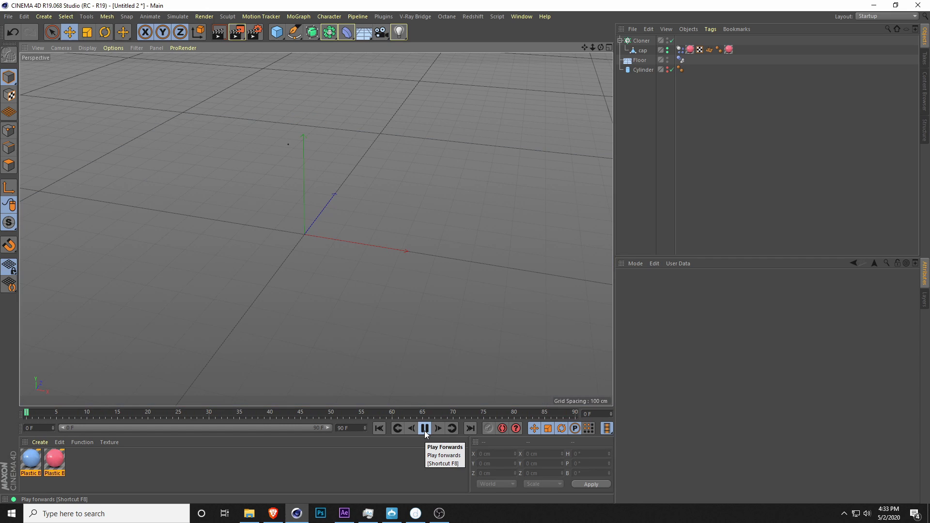
left_click(425, 428)
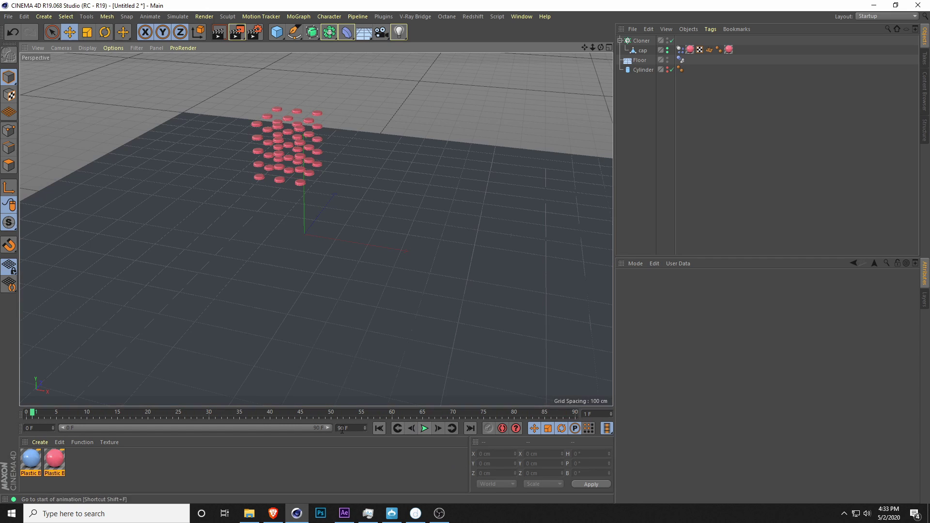
left_click(349, 429)
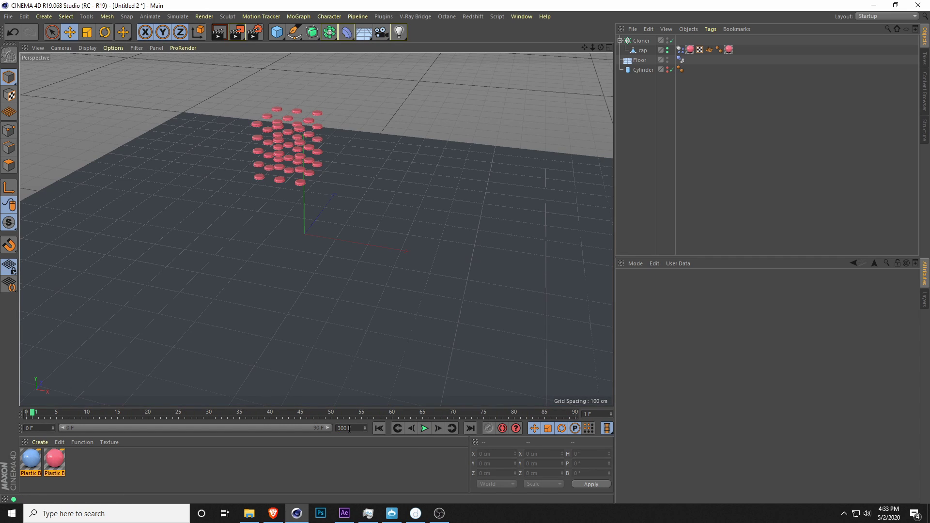
key("Return")
left_click_drag(147, 428, 496, 396)
Step: Play the falling caps simulation, examine the contact with the floor at close range, and return to the first frame
left_click(423, 428)
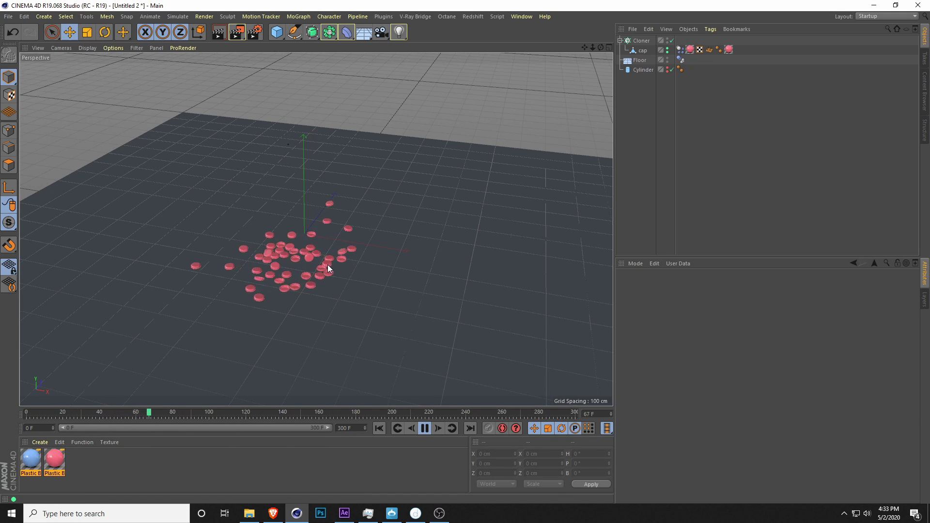
scroll(272, 267, "up", 3)
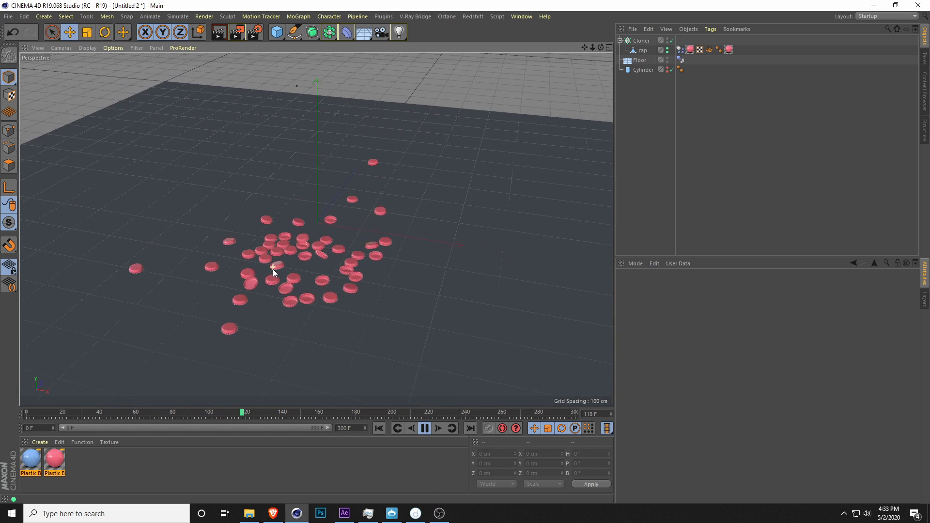
scroll(272, 269, "up", 2)
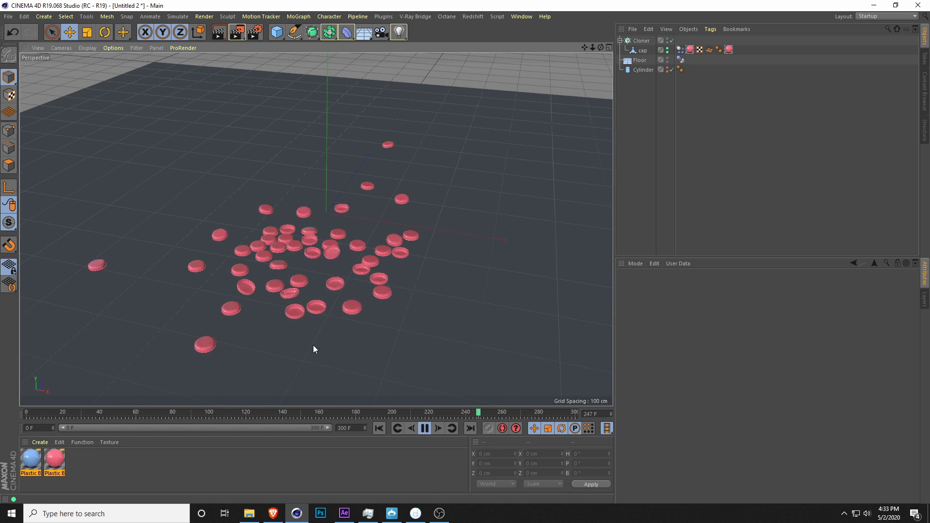
mouse_move(308, 334)
left_mouse_down("alt")
mouse_move(307, 291)
mouse_move(310, 321)
left_mouse_up("alt")
scroll(313, 339, "up", 6)
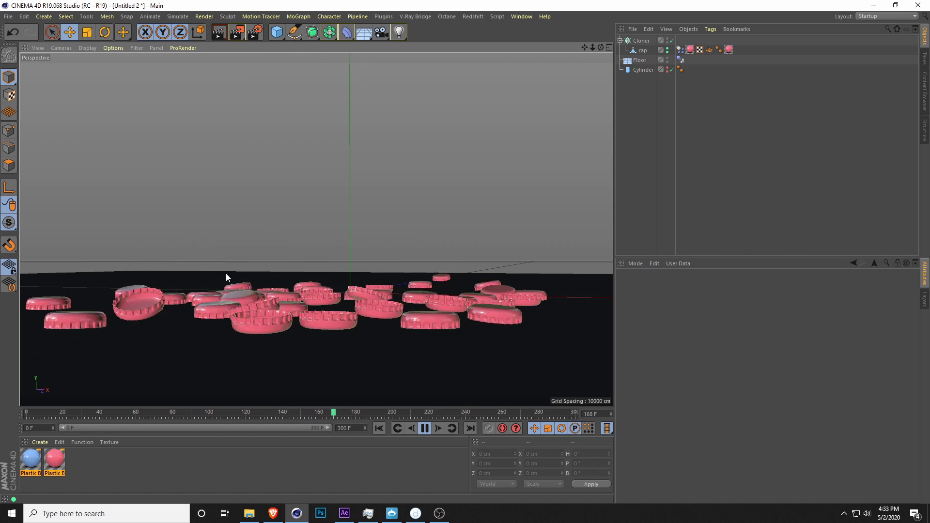
left_click(425, 433)
left_click(379, 428)
Step: Set both Steps per Frame and Maximum Solver Iterations per Step to 25 in the project's expert dynamics settings
left_click_drag(303, 350, 322, 327, "alt")
mouse_move(308, 293)
left_mouse_down("alt")
mouse_move(314, 303)
mouse_move(313, 289)
left_mouse_up("alt")
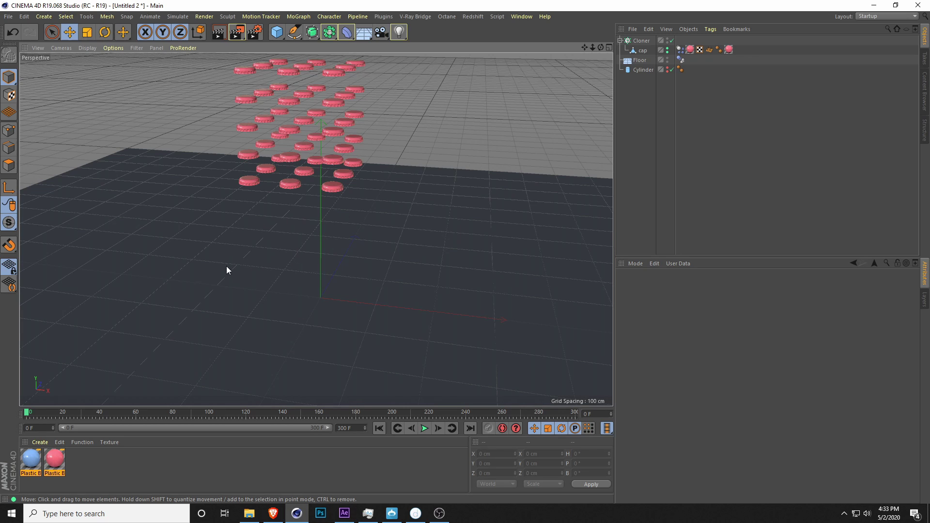
left_click(24, 16)
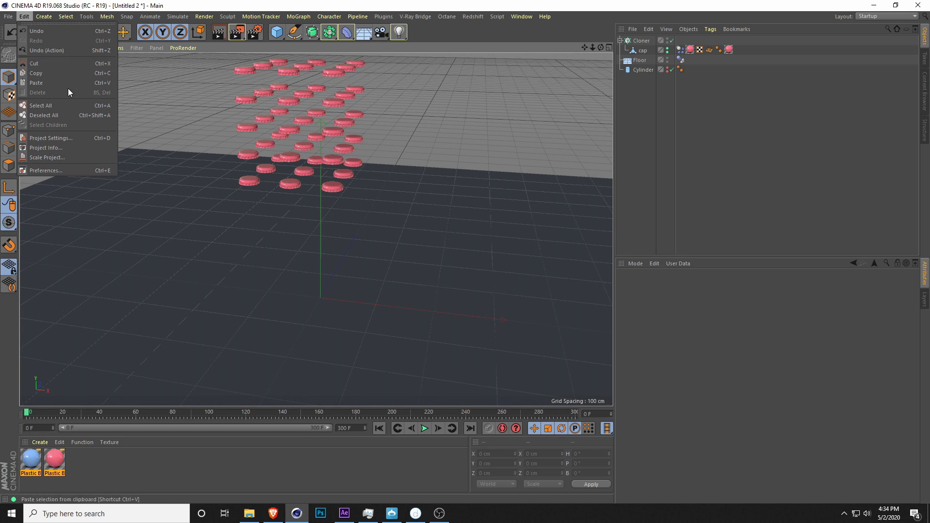
left_click(52, 140)
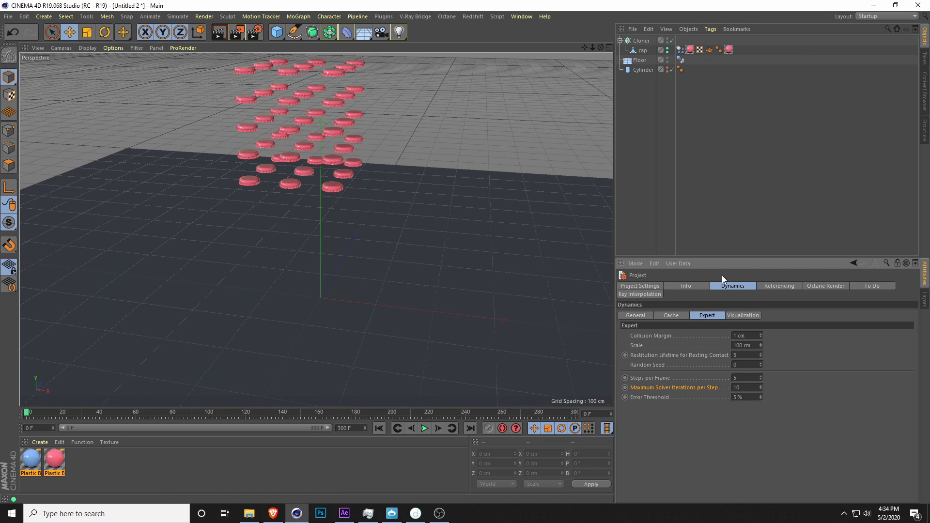
left_click(675, 286)
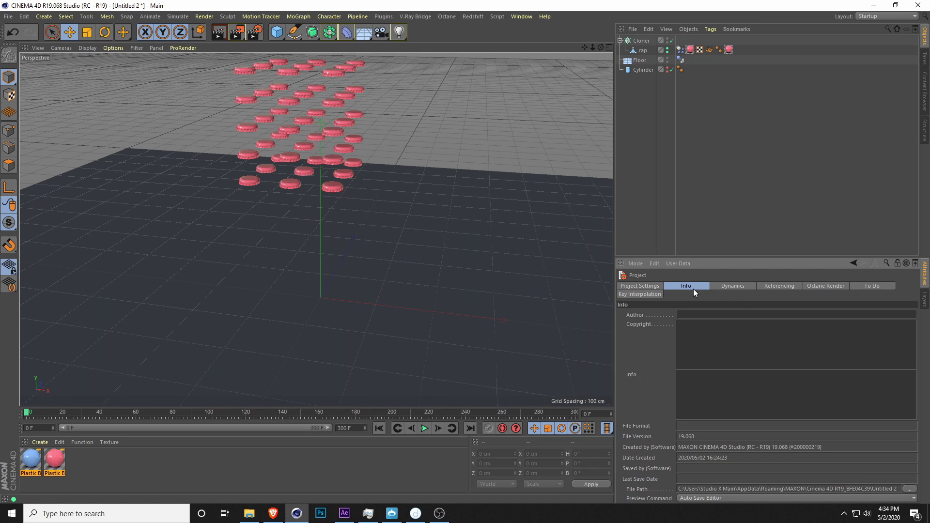
left_click(738, 287)
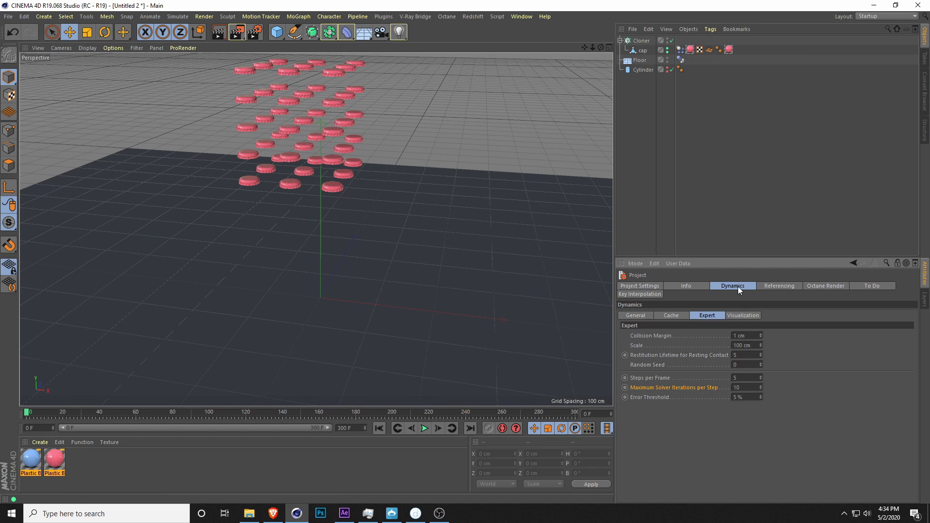
left_click(678, 316)
left_click(639, 314)
left_click(715, 317)
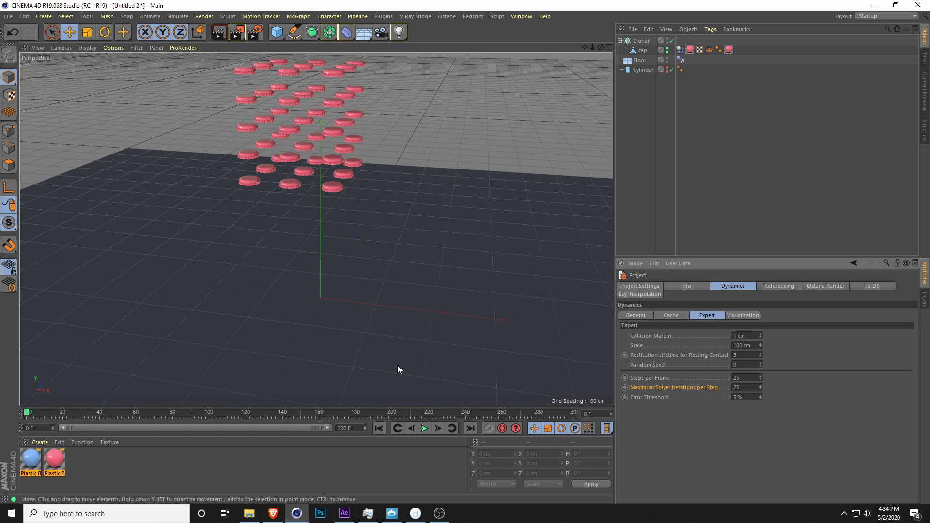
Step: Play the caps simulation with the higher solver quality and inspect how the caps settle and stack
left_click(424, 428)
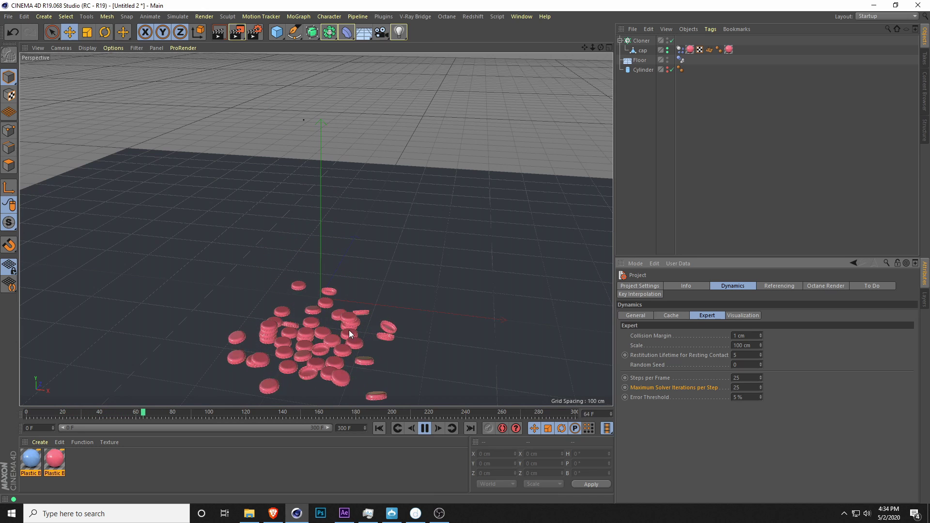
left_click_drag(329, 361, 339, 254, "alt")
scroll(412, 268, "up", 3)
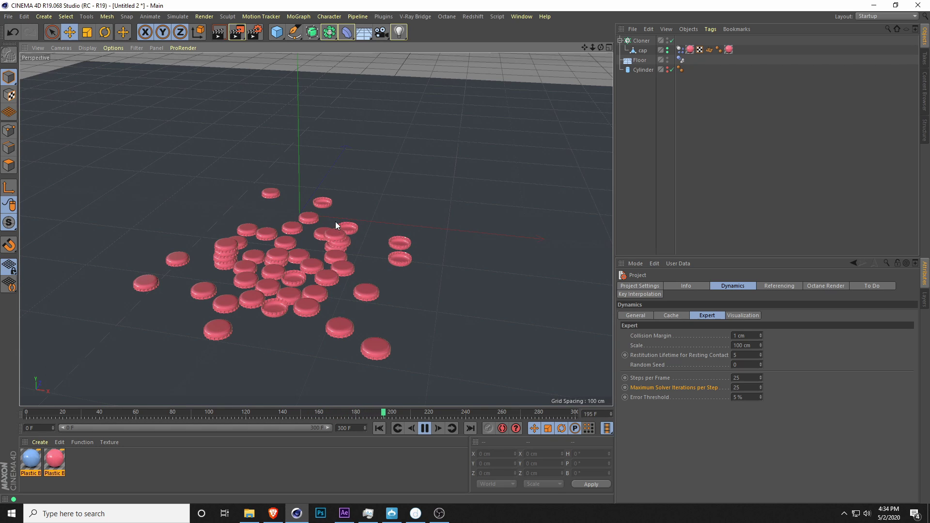
left_click(425, 428)
left_click_drag(301, 315, 282, 318, "alt")
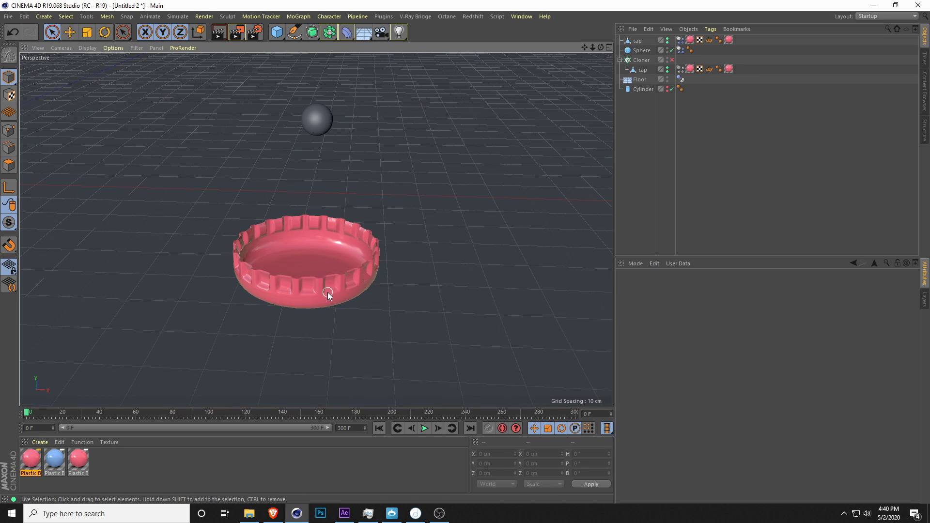
Step: Apply the blue glossy plastic material to the Sphere above the upturned cap
left_click_drag(326, 290, 298, 248, "alt")
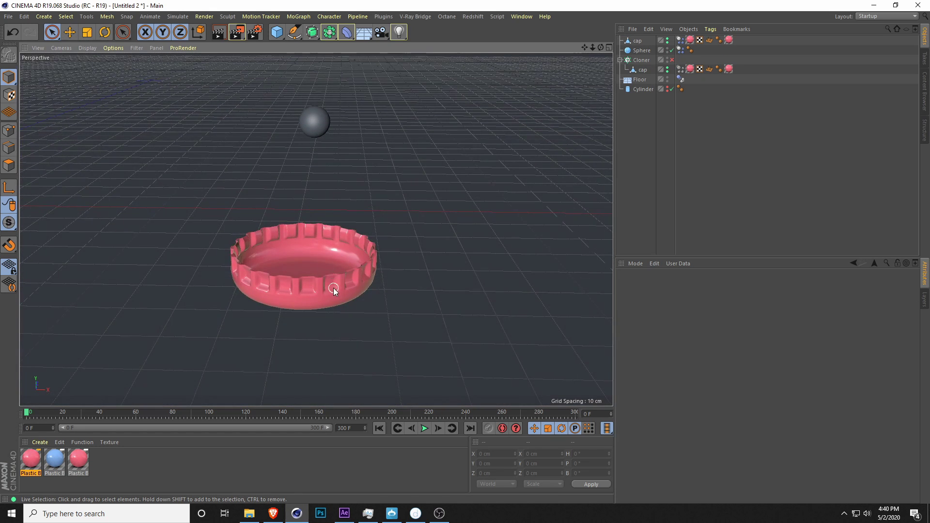
left_click_drag(334, 287, 309, 272, "alt")
scroll(309, 280, "up", 2)
left_click_drag(49, 466, 311, 114)
Step: Play the sphere's fall onto the cap and return to the first frame
left_click_drag(347, 205, 331, 264, "alt")
left_click(424, 428)
left_click_drag(386, 302, 315, 274, "alt")
left_click(380, 428)
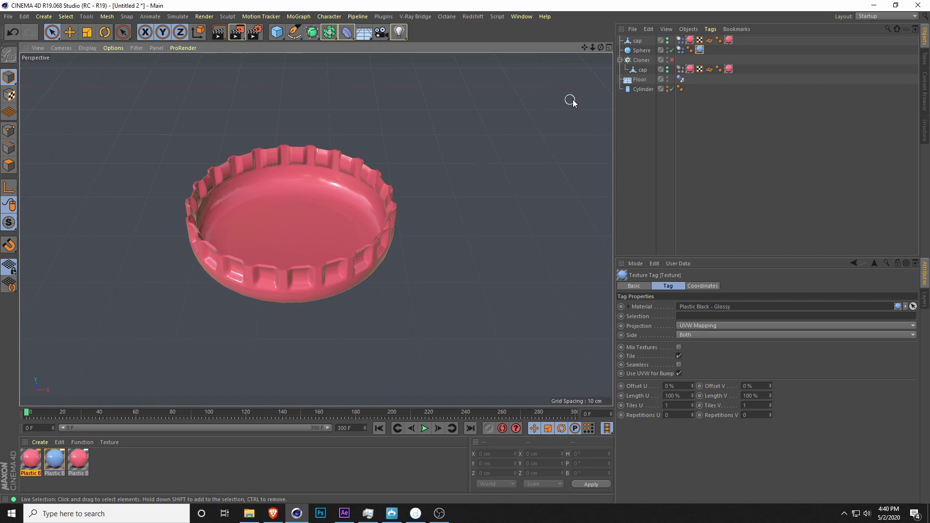
Step: Show the single cap's Dynamics Body collision settings and play the sphere's fall from a side view to check the contact
left_click(680, 40)
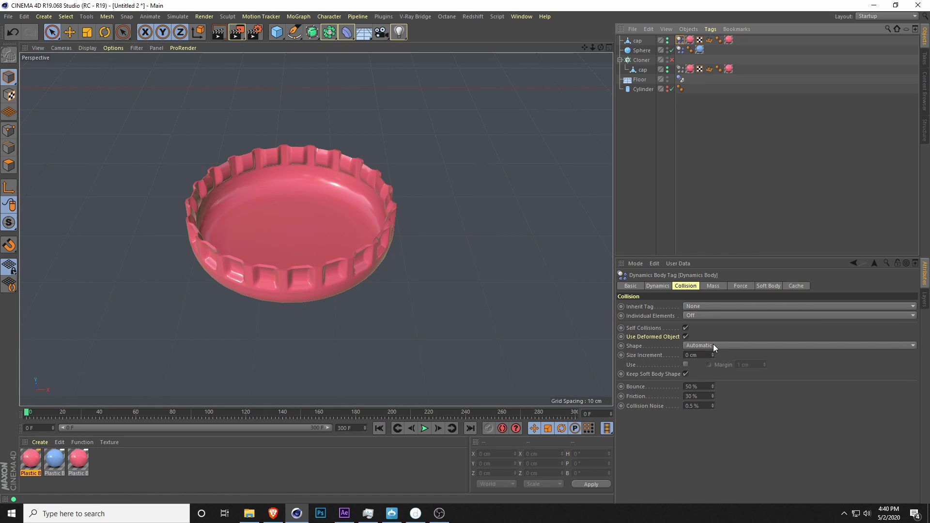
left_click_drag(234, 303, 291, 322, "alt")
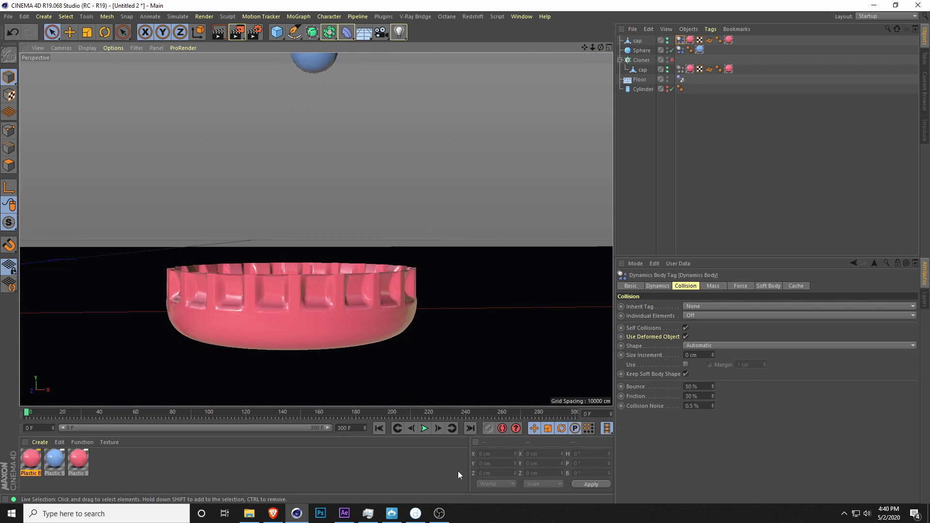
left_click(424, 429)
left_click_drag(352, 336, 352, 264, "alt")
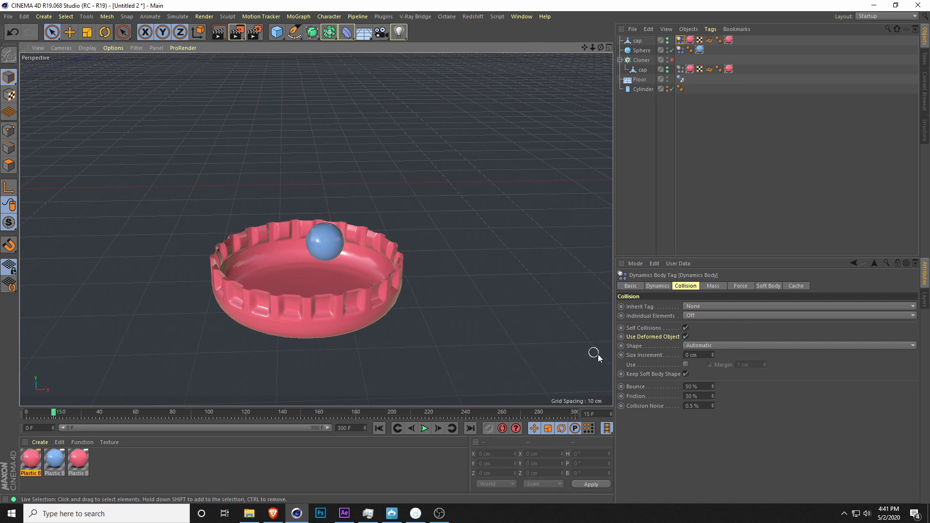
Step: Set the single cap's collision shape to Moving Mesh and restart the simulation from the first frame
left_click_drag(428, 299, 321, 293, "alt")
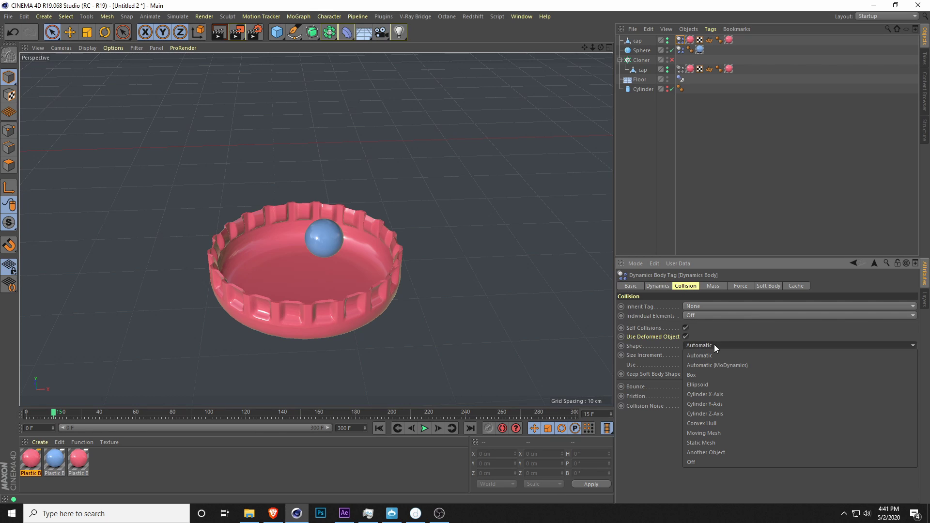
left_click(709, 435)
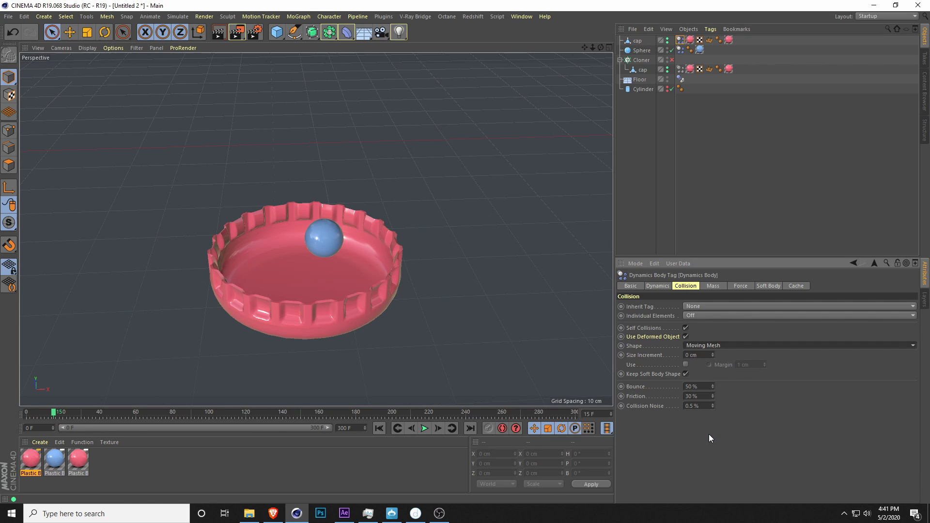
left_click(380, 427)
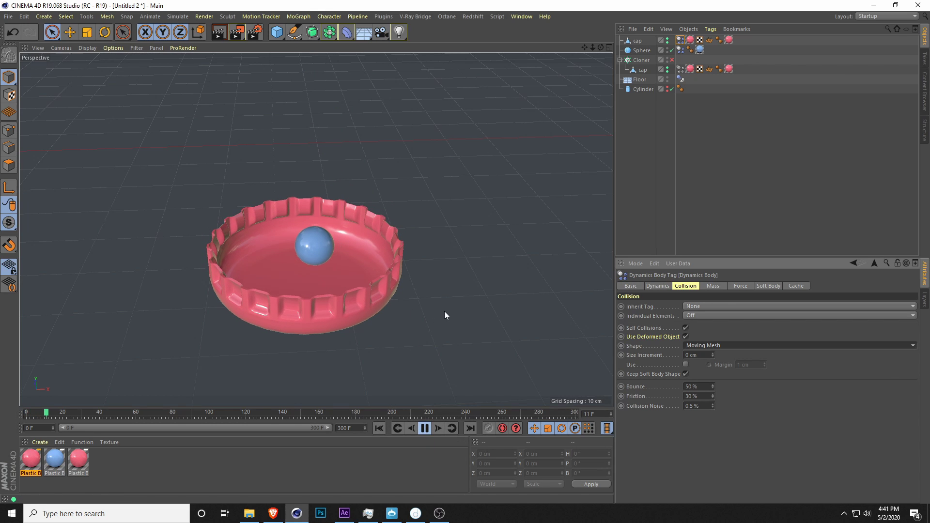
Step: Pause the simulation and inspect the sphere's contact with the inside of the cap from several angles
left_click(426, 428)
left_click_drag(311, 256, 234, 206, "alt")
scroll(238, 303, "up", 6)
scroll(246, 309, "down", 2)
scroll(312, 222, "down", 6)
left_click_drag(294, 261, 351, 307, "alt")
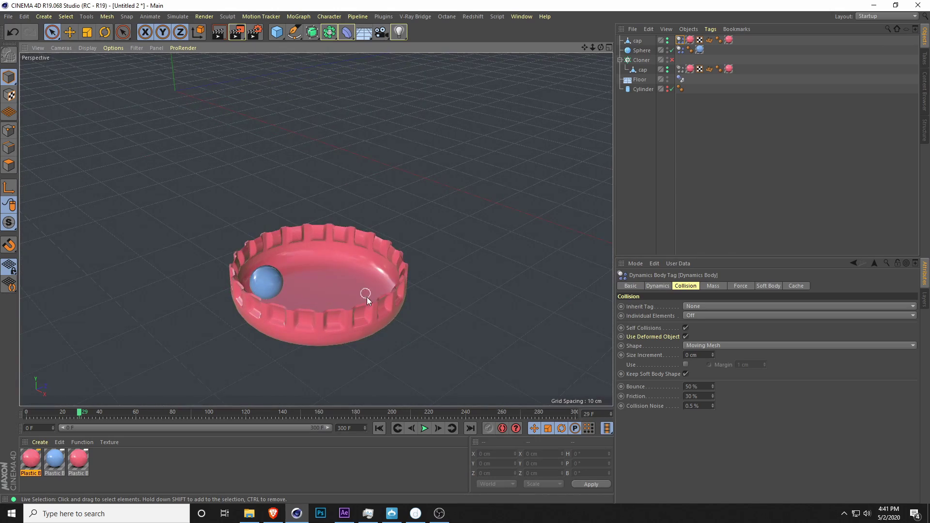
Step: Replay the sphere's fall into the cap from the first frame and pause it once the sphere lies inside
left_click(379, 428)
scroll(342, 300, "down", 3)
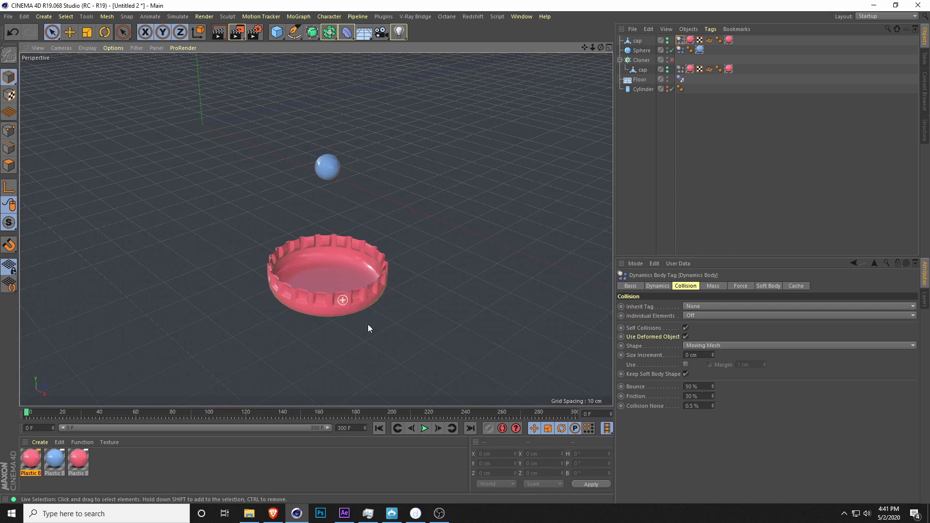
left_click(425, 429)
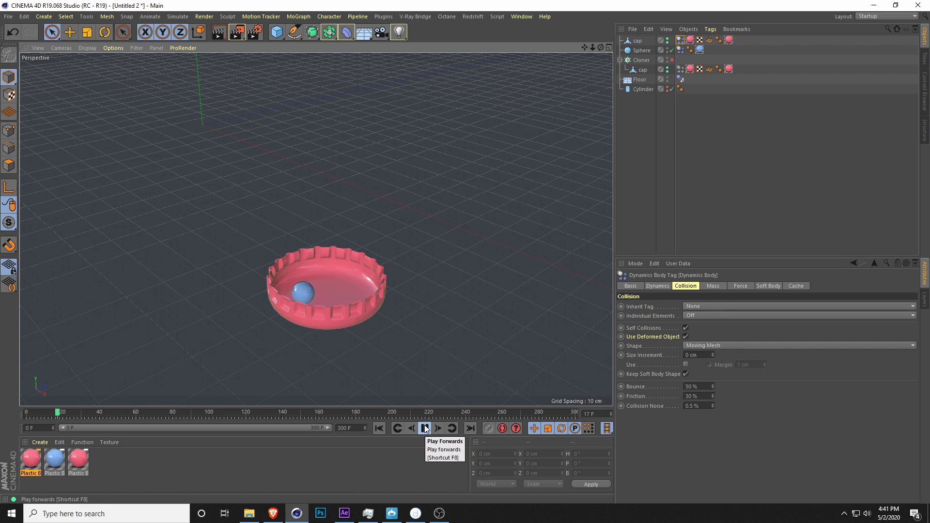
left_click(425, 428)
Step: Show the viewport in Gouraud Shading (Lines) and examine the polygon density of the cap's mesh around the sphere
left_click(86, 50)
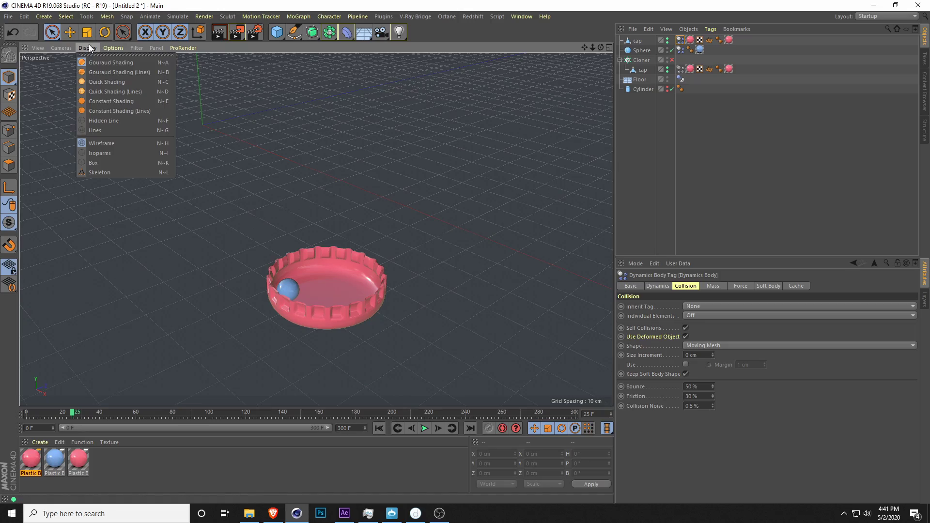
left_click(95, 72)
scroll(312, 312, "up", 3)
scroll(313, 312, "up", 5)
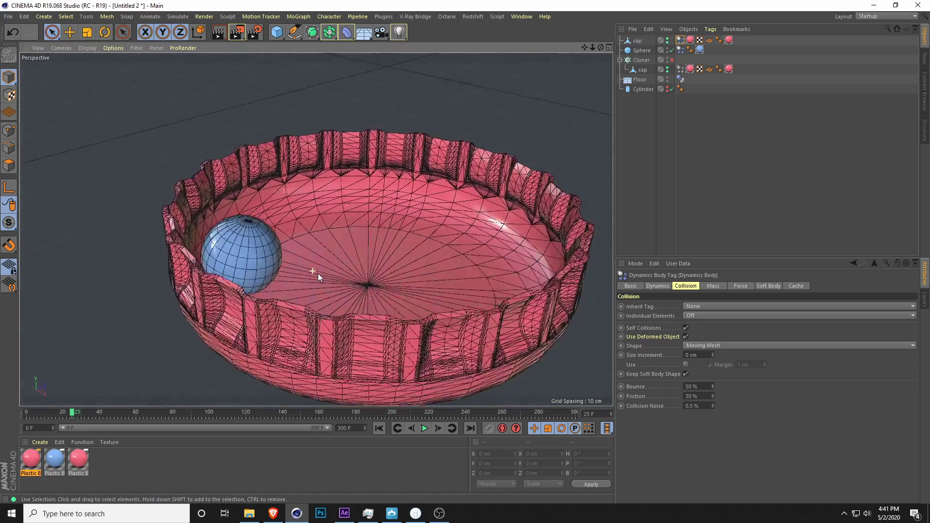
left_click_drag(374, 296, 344, 191, "alt")
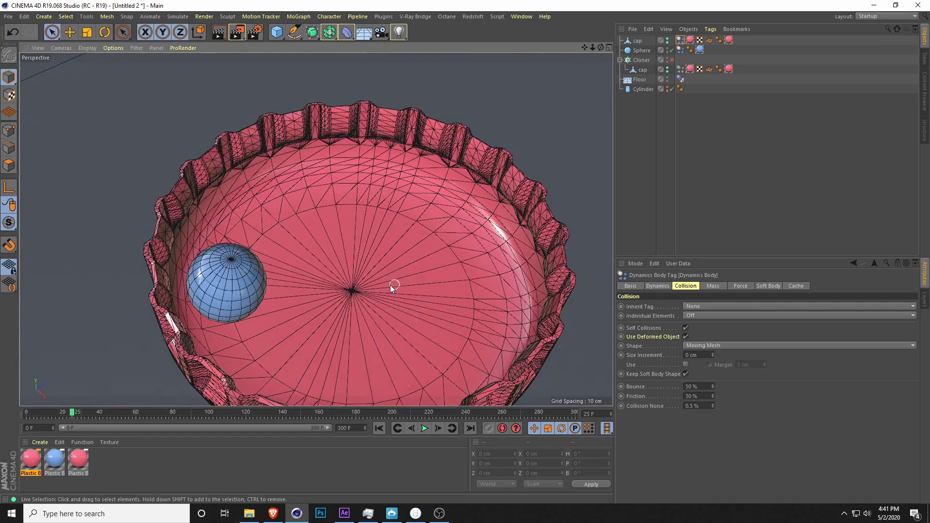
middle_click_drag(386, 285, 380, 232, "alt")
right_click_drag(380, 231, 379, 254, "alt")
left_click_drag(379, 255, 333, 160, "alt")
left_click_drag(347, 244, 287, 184, "alt")
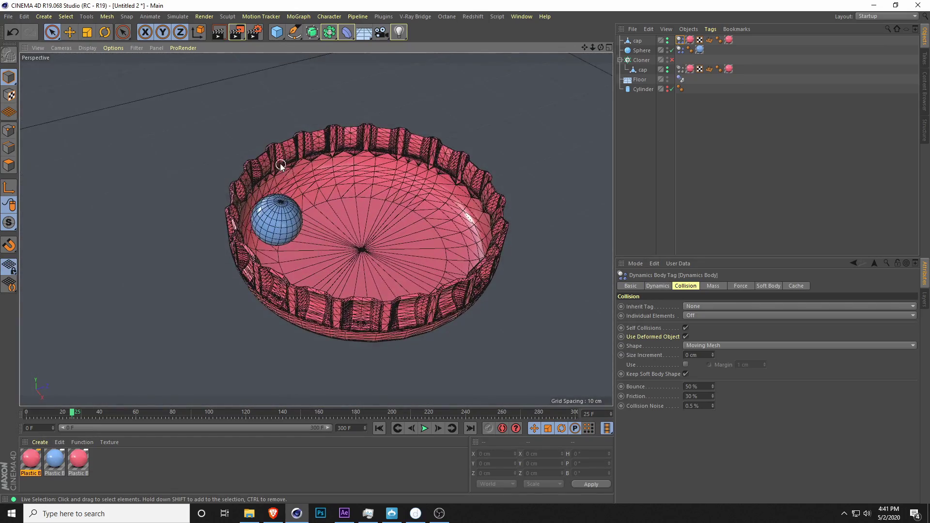
scroll(279, 165, "up", 10)
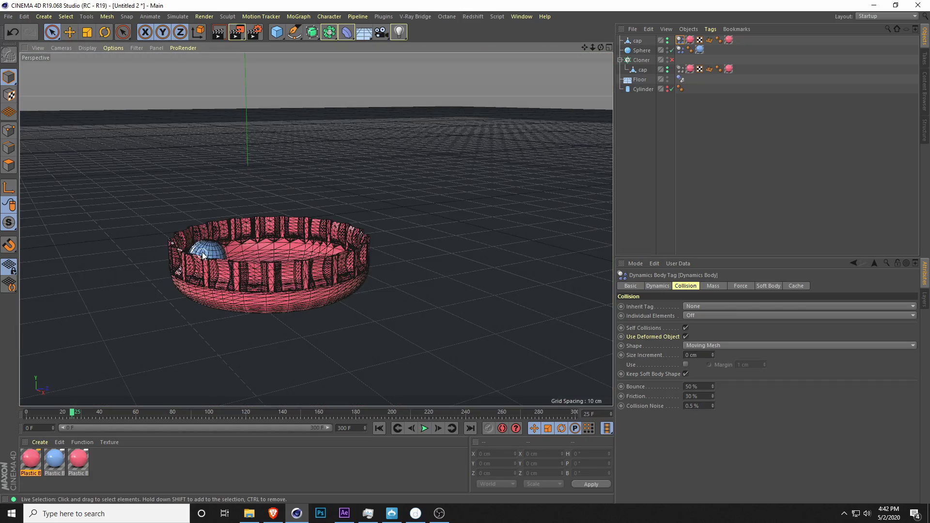
left_click_drag(203, 256, 227, 279, "alt")
middle_click_drag(227, 279, 276, 246, "alt")
scroll(284, 249, "down", 6)
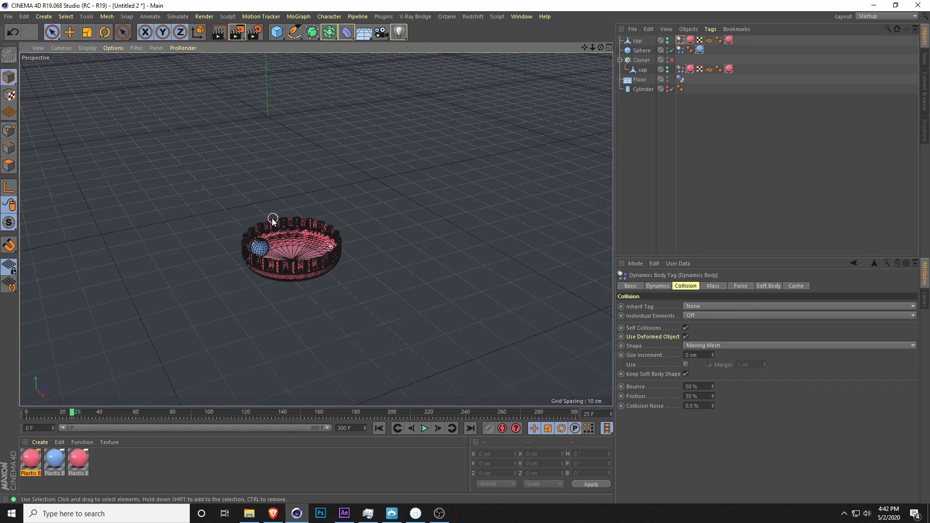
scroll(278, 262, "down", 6)
Step: Return the viewport to plain Gouraud Shading and inspect the shape of the cap and the sphere inside it
left_click(95, 49)
left_click(93, 62)
scroll(263, 257, "up", 5)
scroll(274, 265, "up", 6)
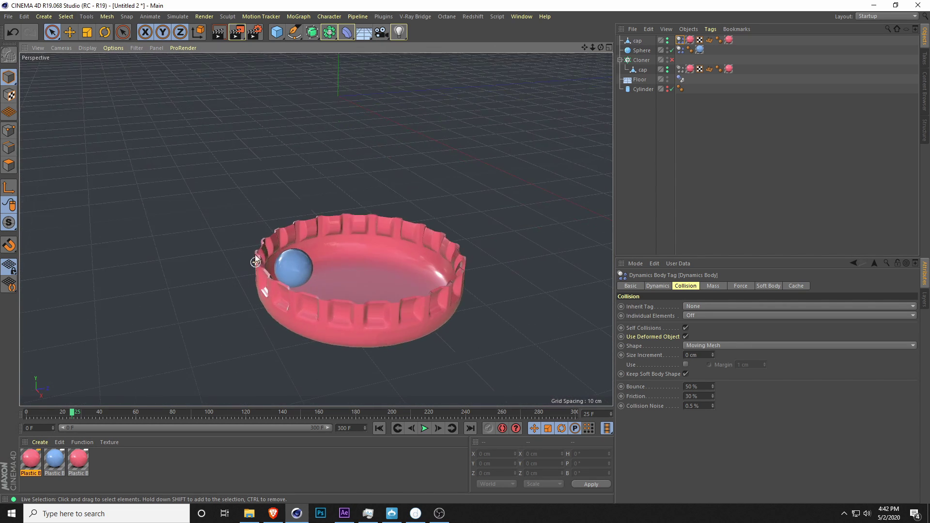
left_click_drag(258, 298, 283, 297, "alt")
middle_click_drag(283, 298, 300, 252, "alt")
scroll(300, 251, "down", 3)
scroll(299, 252, "up", 2)
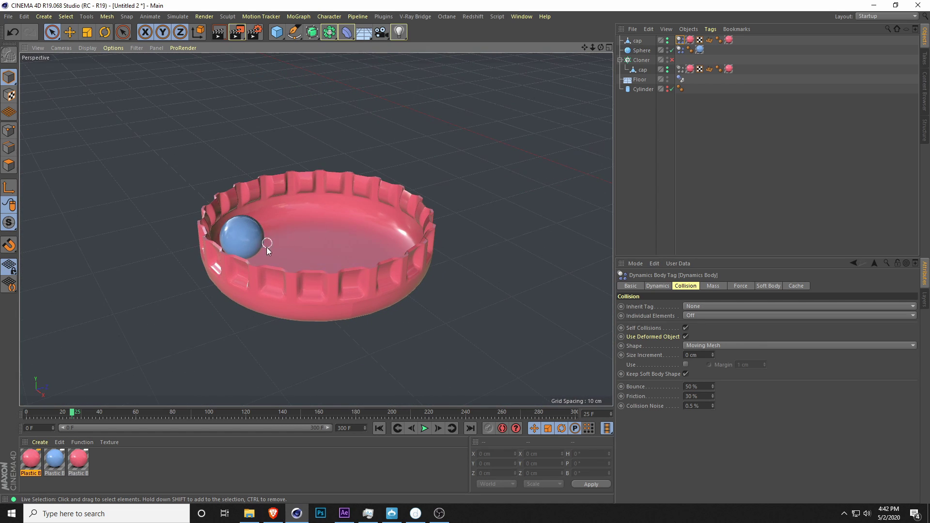
left_click_drag(337, 255, 297, 174, "alt")
Step: Add a Cylinder primitive and make it a child of the single cap object
left_click(280, 33)
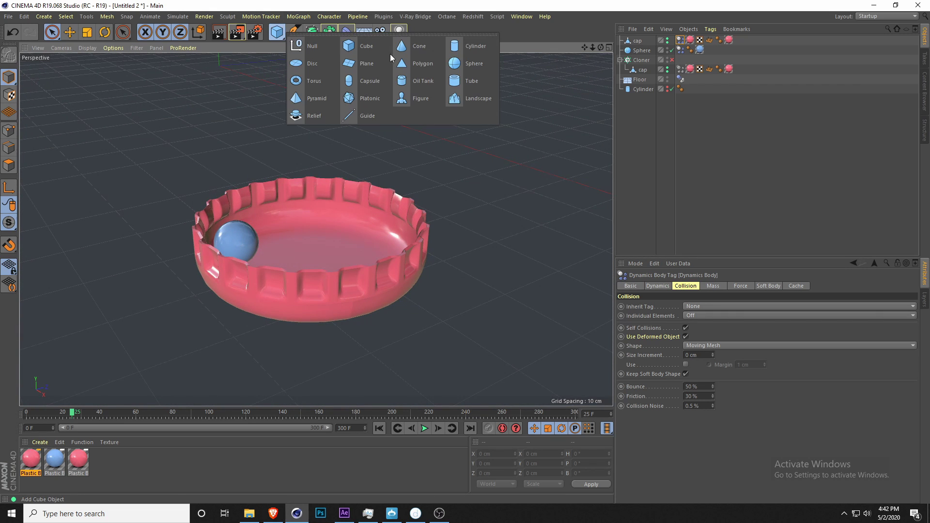
left_click(281, 34)
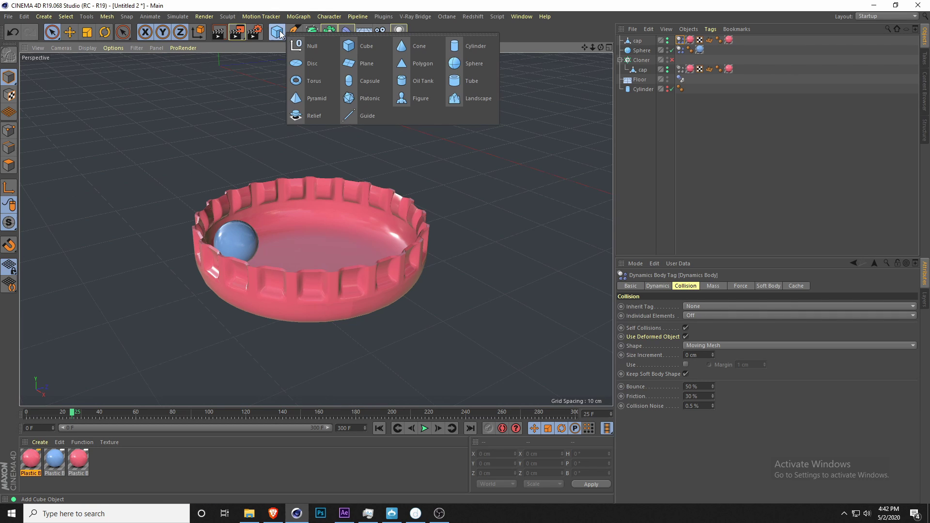
left_click(470, 46)
left_click_drag(644, 42, 640, 51)
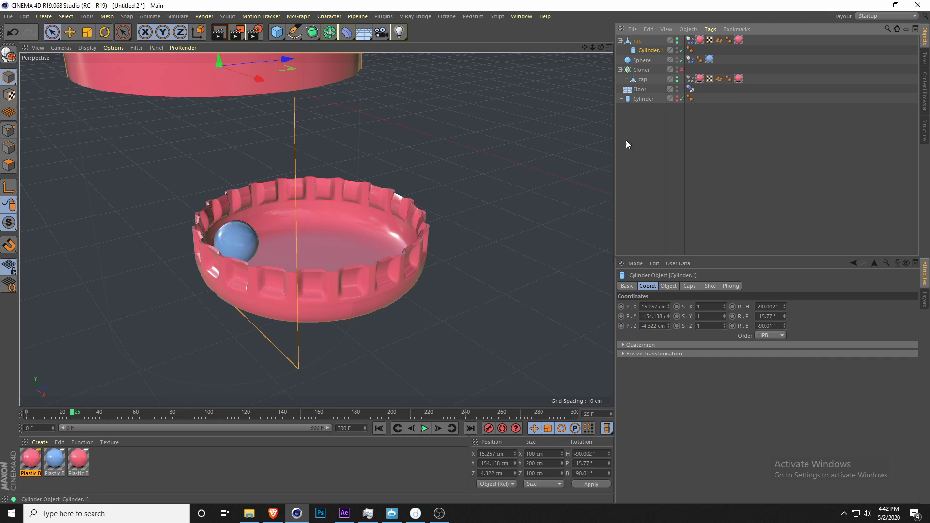
Step: Reset the new cylinder's position to 0 cm and its rotation to 0° on all axes relative to the cap
double_click(489, 454)
type("0")
key("Tab")
type("0")
key("Tab")
type("0")
key("Return")
double_click(584, 453)
type("0")
key("Tab")
double_click(586, 473)
type("0")
key("Return")
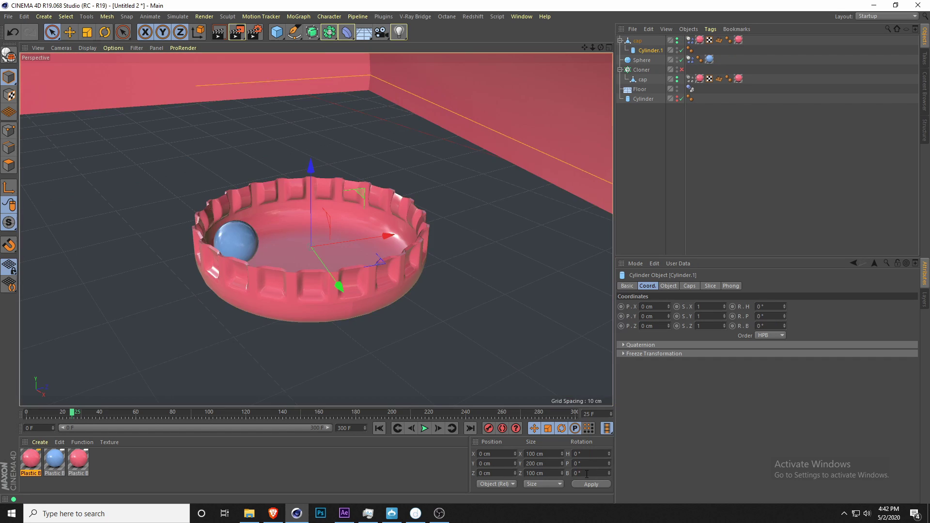
Step: Rotate the cylinder to a pitch of 90° so it stands upright over the cap
scroll(416, 273, "down", 5)
scroll(412, 273, "down", 5)
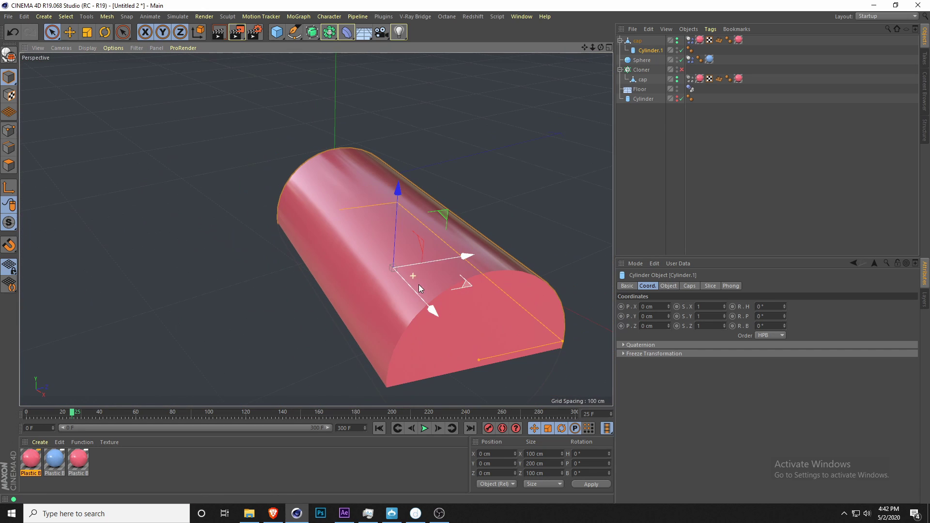
key("r")
left_click_drag(408, 251, 409, 316)
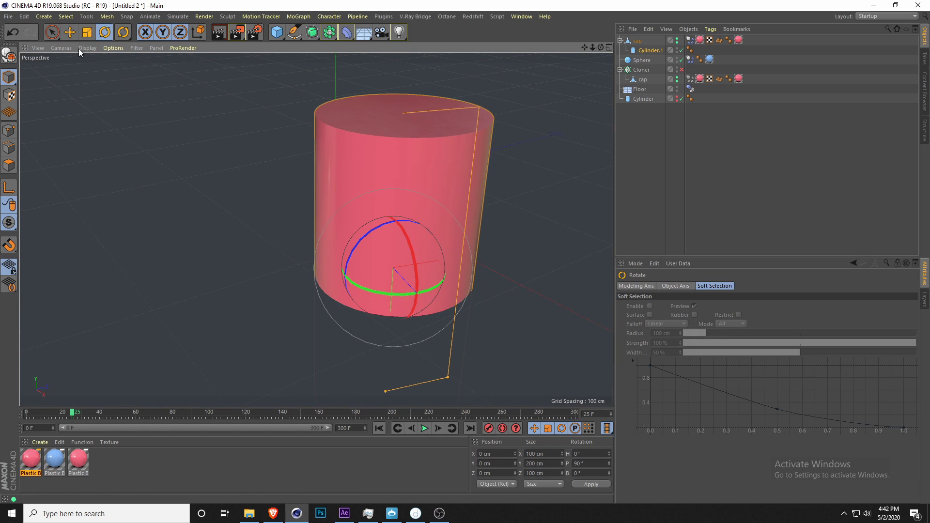
left_click(52, 32)
Step: Show the Top view full size and hide the cap inside the Cloner in the editor
middle_click(353, 191)
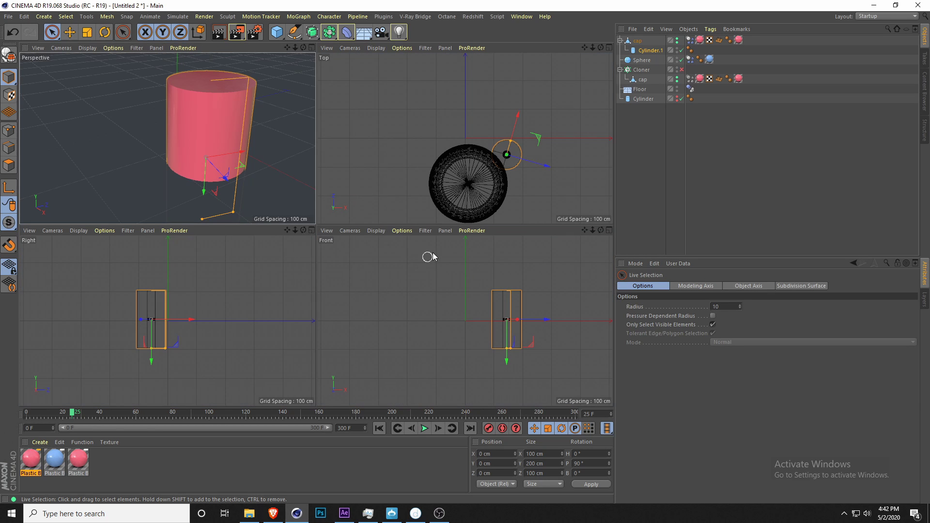
middle_click(483, 160)
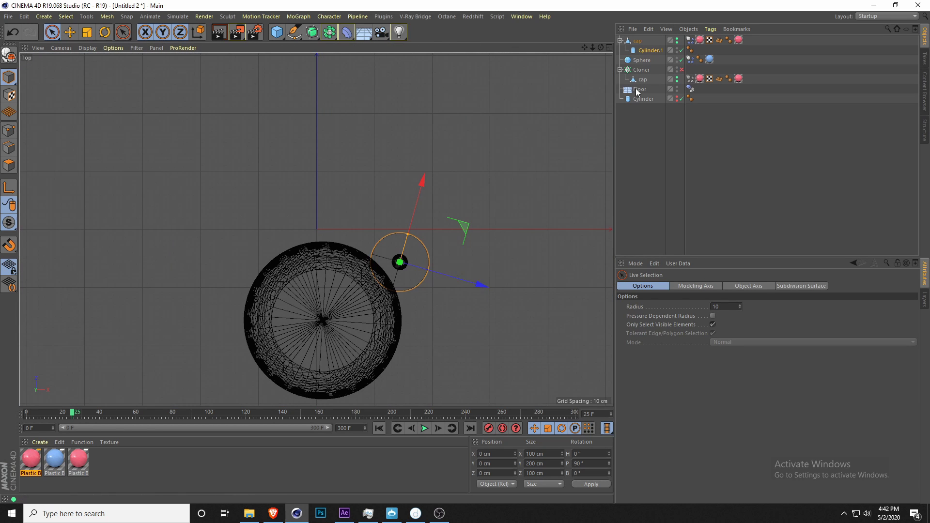
left_click(677, 78)
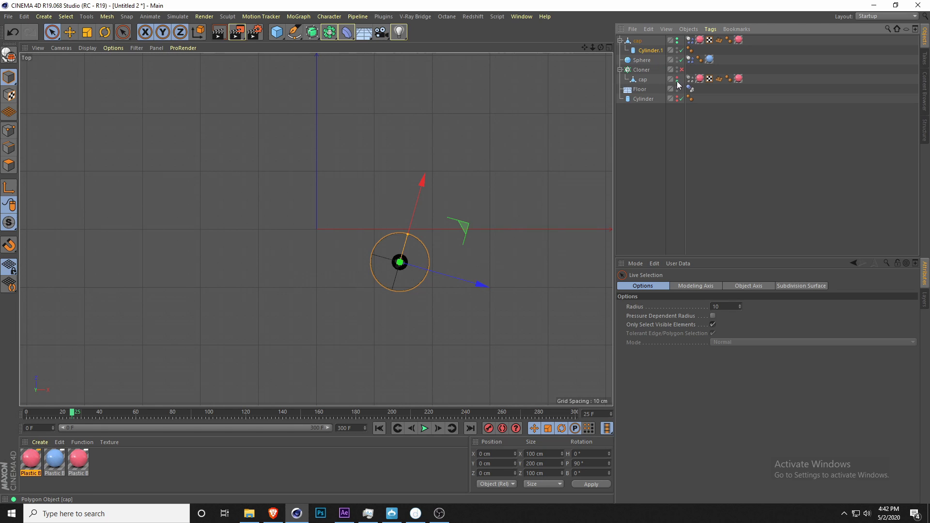
Step: Shrink the cylinder's diameter to about 27.6 cm in the Top view so it closely surrounds the cap's rim
left_click(649, 50)
scroll(443, 254, "up", 5)
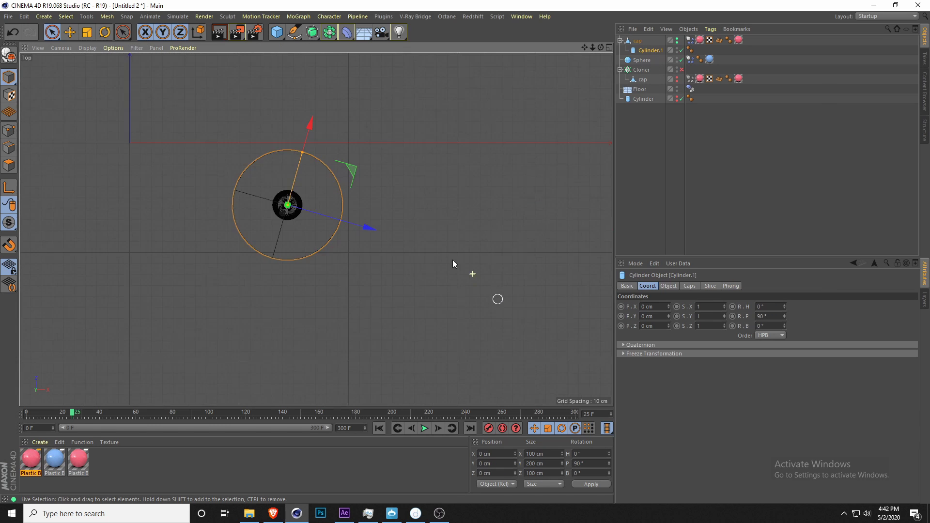
left_click_drag(279, 125, 268, 174)
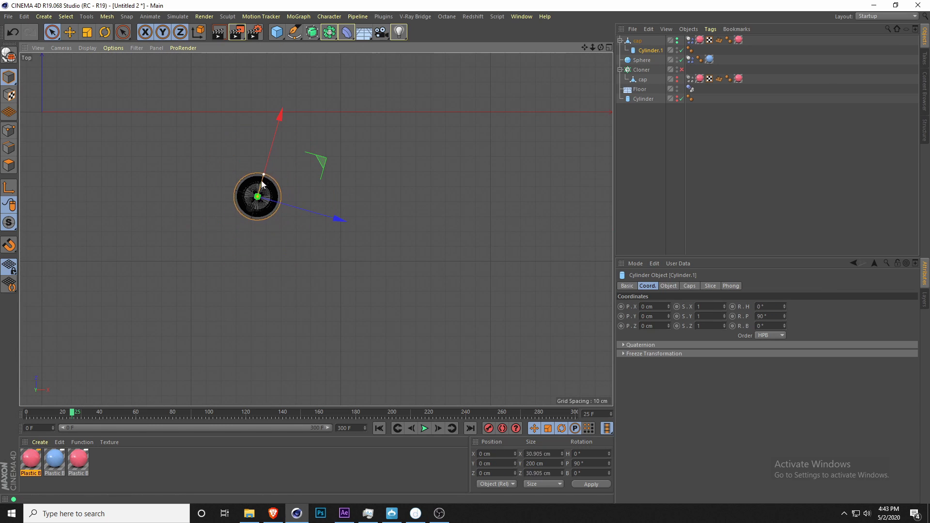
scroll(257, 190, "up", 6)
left_click_drag(313, 133, 310, 145)
scroll(313, 218, "up", 4)
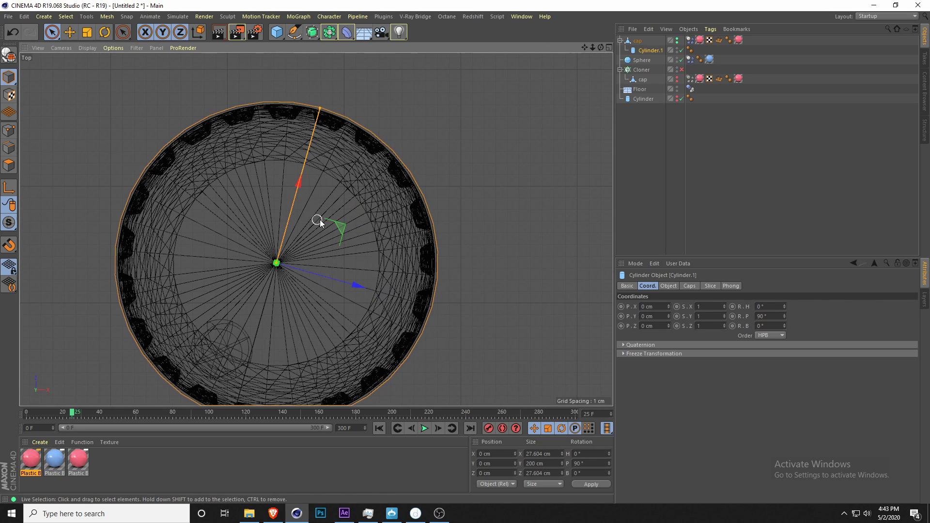
Step: Reduce the cylinder's height to about 7.4 cm and move it to Z about 0.45 cm to match the cap in the Right view
middle_click(279, 239)
left_click_drag(156, 295, 153, 331)
scroll(151, 318, "up", 6)
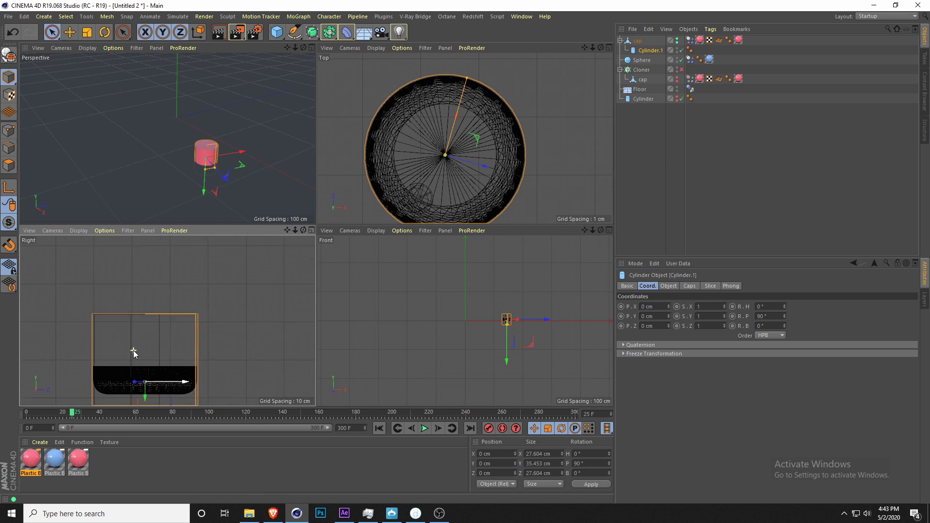
left_click_drag(167, 398, 164, 345)
scroll(173, 338, "up", 5)
scroll(163, 341, "up", 3)
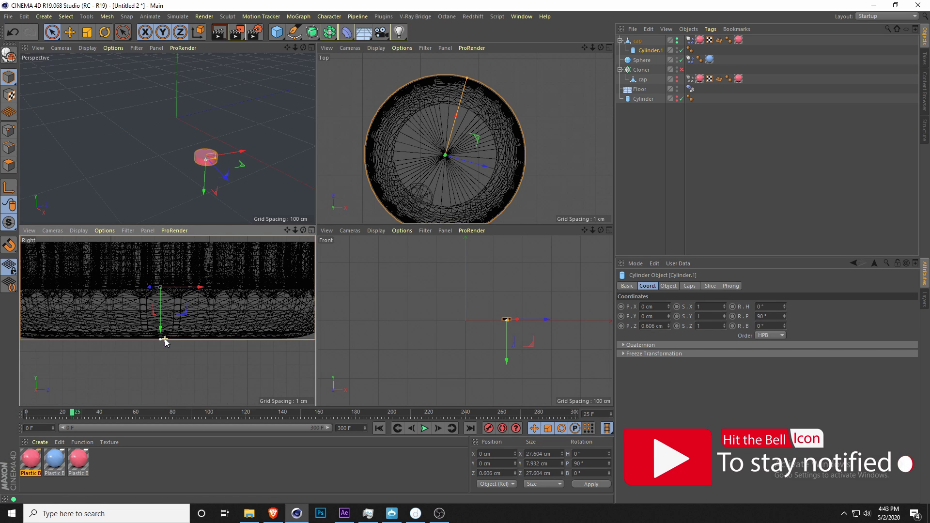
middle_click_drag(164, 339, 157, 362, "alt")
scroll(165, 338, "down", 1)
scroll(166, 340, "down", 1)
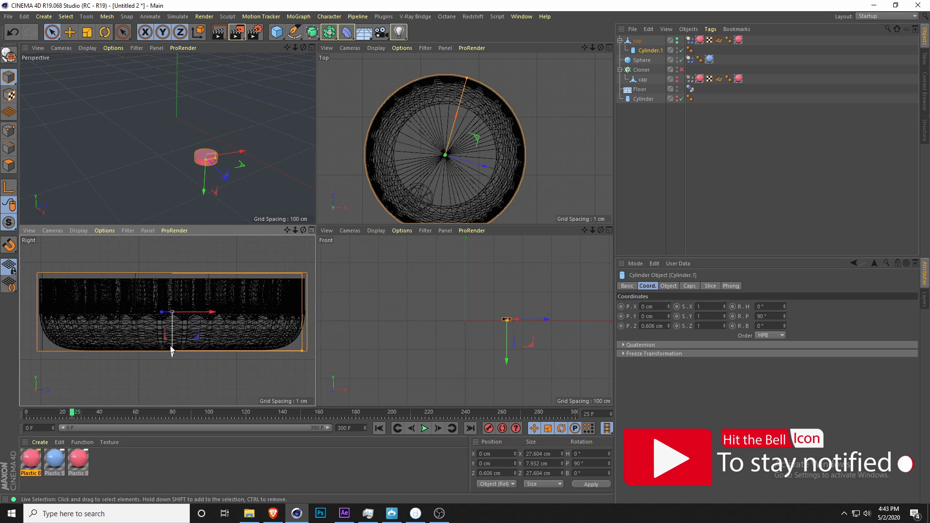
left_click_drag(171, 354, 175, 360)
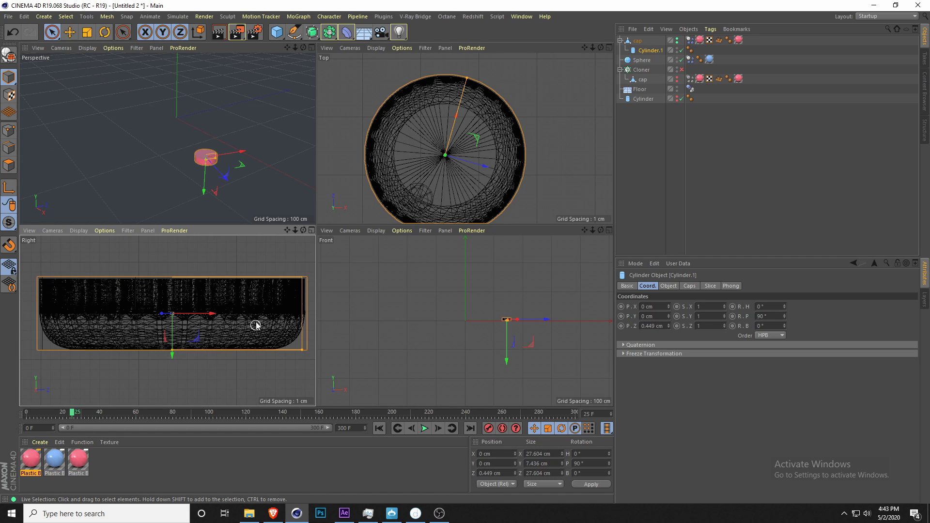
Step: Fine-tune the cylinder's diameter to about 27.4 cm and its Z position to about 0.34 cm against the cap's outline
scroll(308, 330, "up", 4)
middle_click_drag(290, 291, 249, 298, "alt")
left_click_drag(250, 378, 248, 377)
middle_click_drag(108, 323, 246, 337, "alt")
left_click_drag(149, 363, 154, 369)
scroll(242, 201, "up", 3)
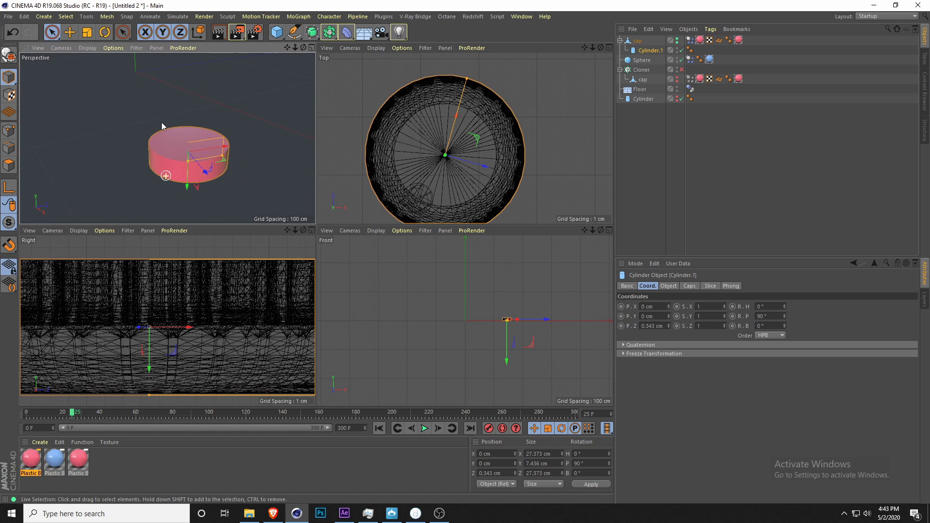
Step: Display the Perspective view in Gouraud Shading (Lines) and enlarge the cylinder's diameter to about 27.7 cm to cover the cap
left_click(88, 48)
left_click(112, 72)
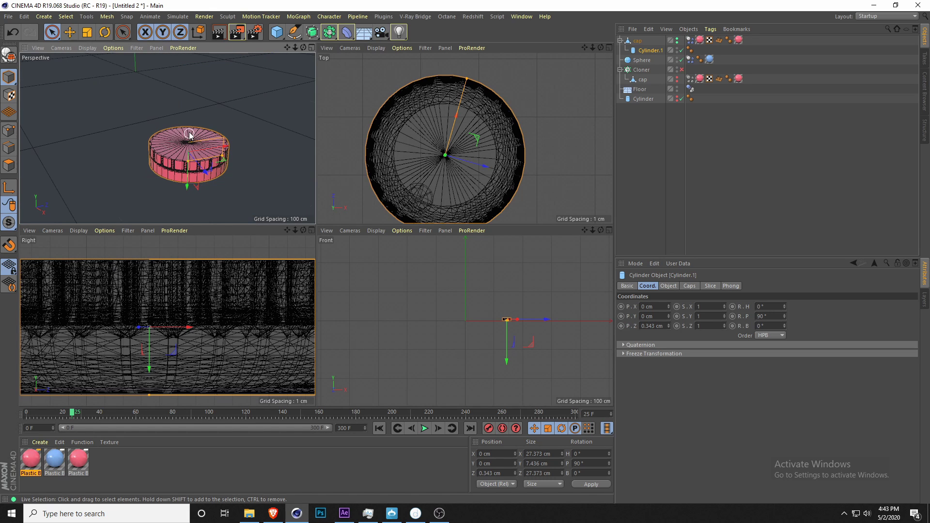
scroll(187, 155, "up", 3)
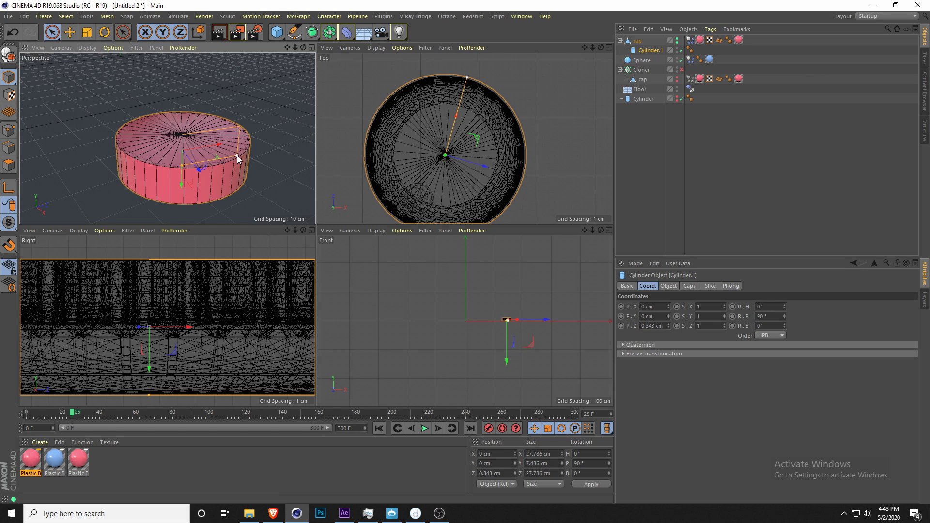
left_click_drag(237, 156, 238, 159)
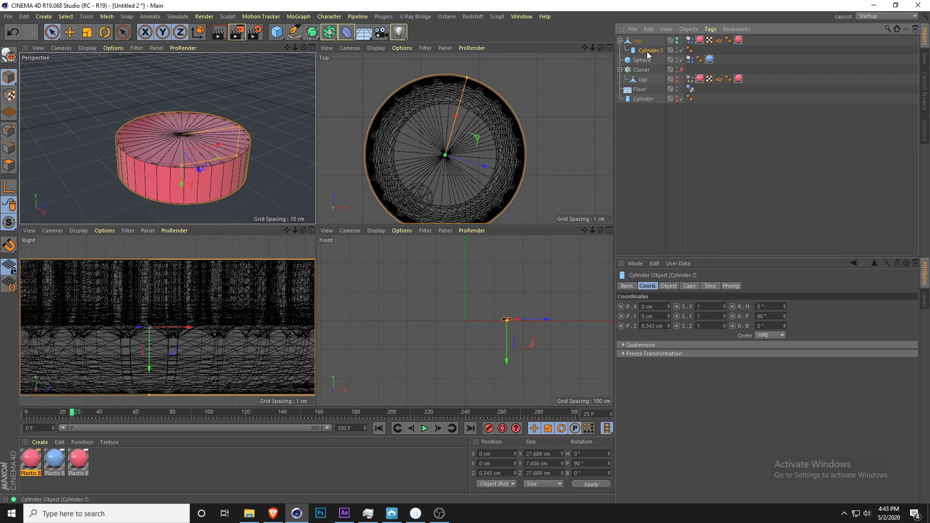
Step: Set the cylinder's Rotation Segments to 28
left_click(669, 287)
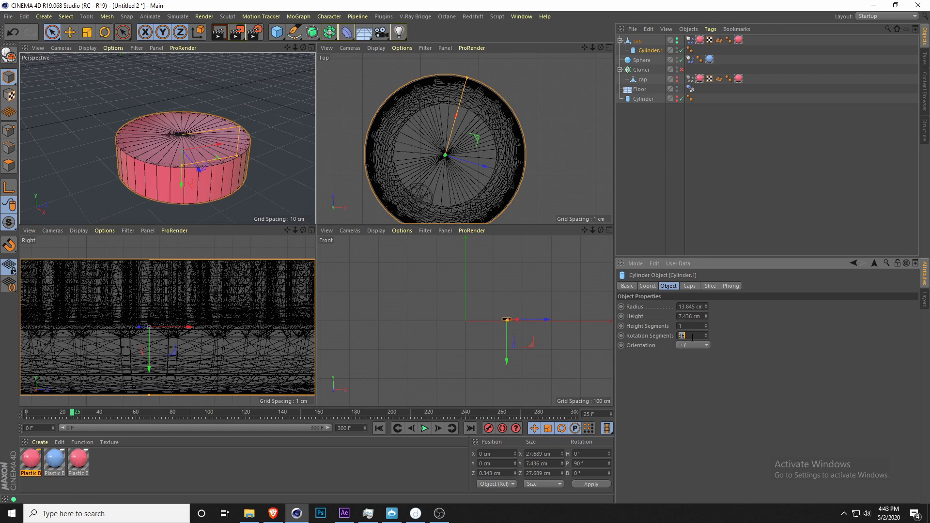
type("28")
key("Return")
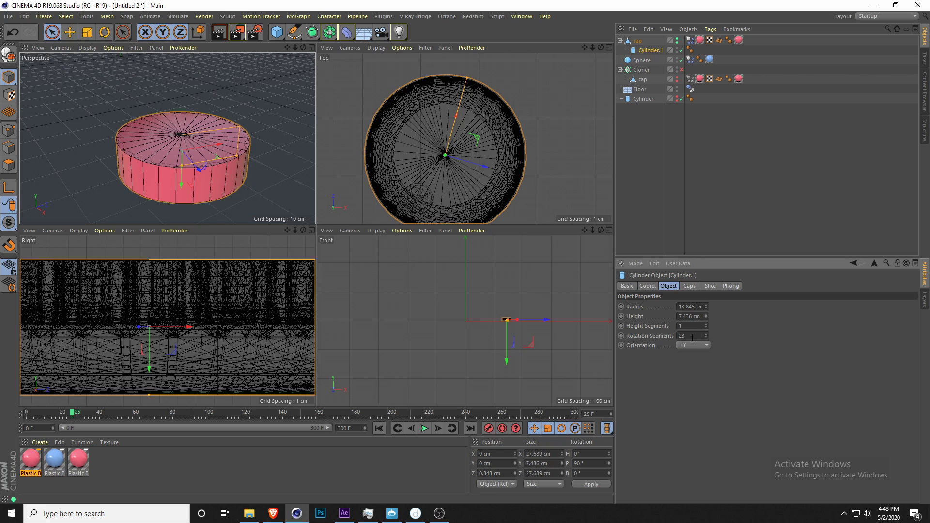
Step: Make the cylinder editable and switch to polygon mode
left_click(9, 55)
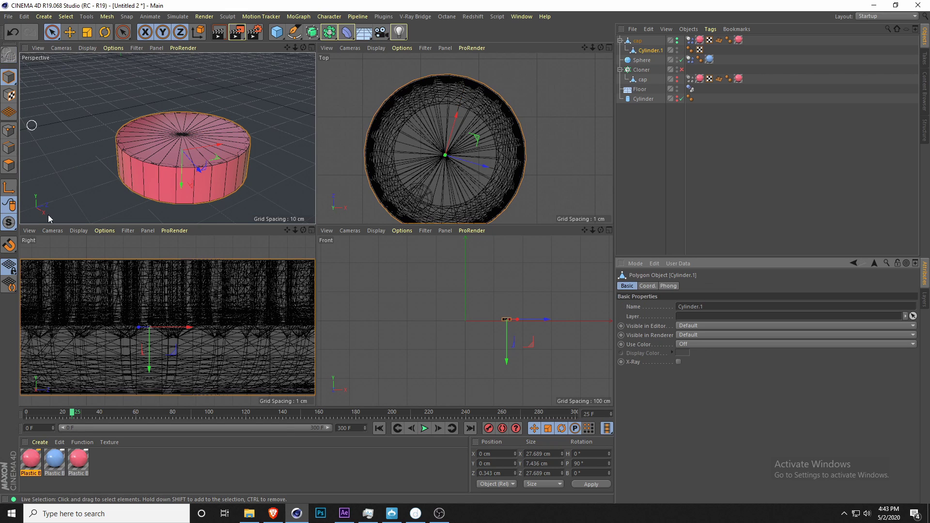
left_click(9, 166)
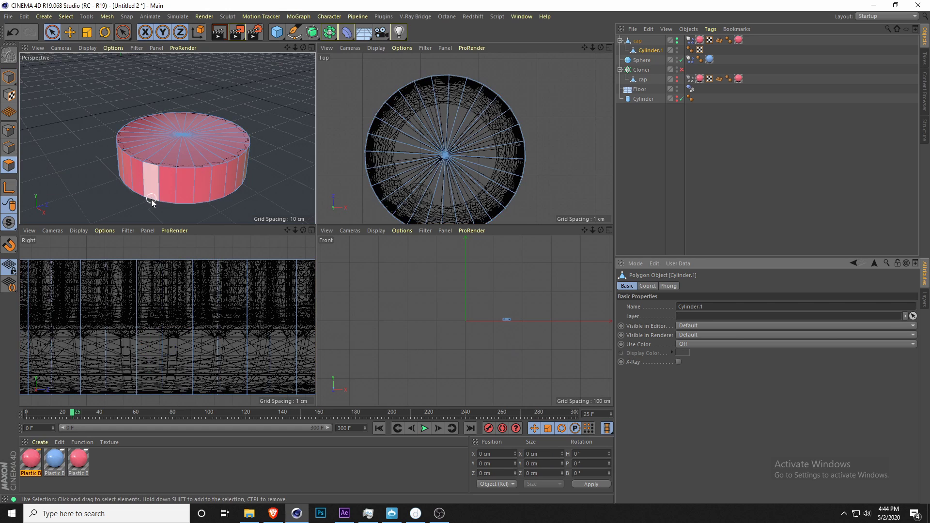
Step: Loop-select the cylinder's side polygons and extrude them inward with an Extrude Inner offset of about 2.21 cm
right_click(209, 174)
left_click(215, 193)
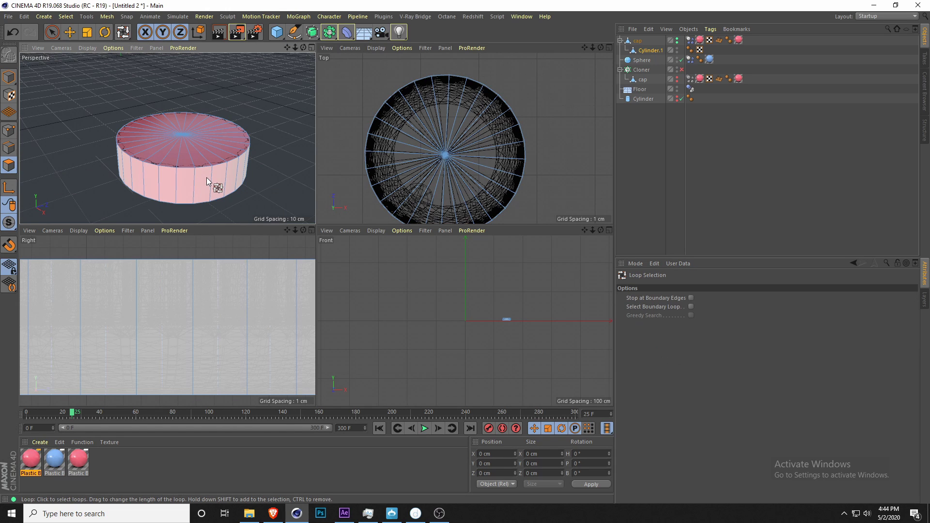
left_click(206, 177)
right_click(207, 179)
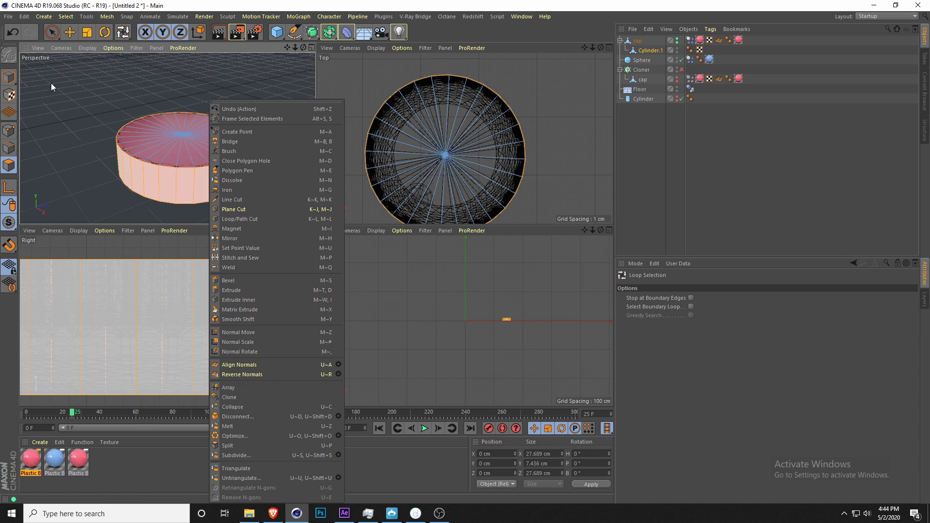
left_click(252, 300)
left_click_drag(270, 172, 307, 173)
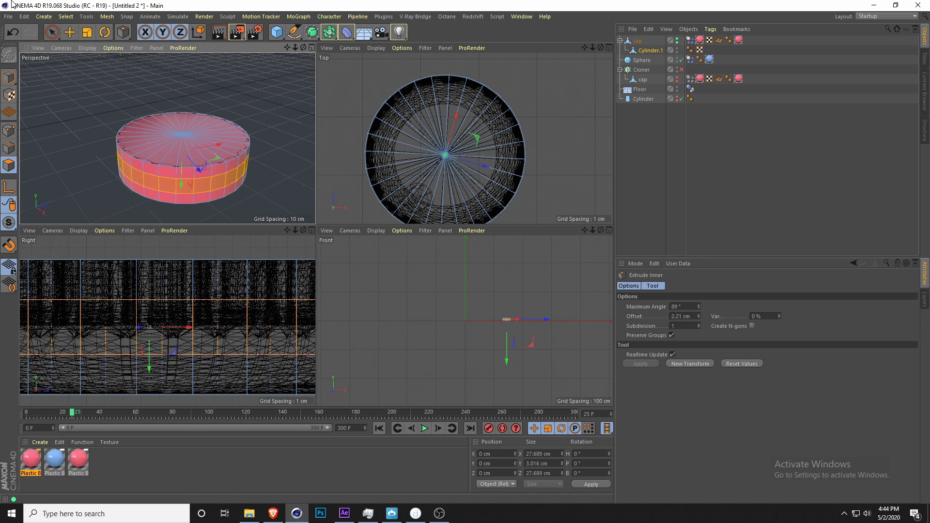
Step: Select the edge loop around the bottom rim of the cylinder in edge mode
left_click(9, 153)
left_click_drag(208, 189, 199, 167, "alt")
key("u")
key("l")
left_click(197, 162)
scroll(145, 324, "down", 3)
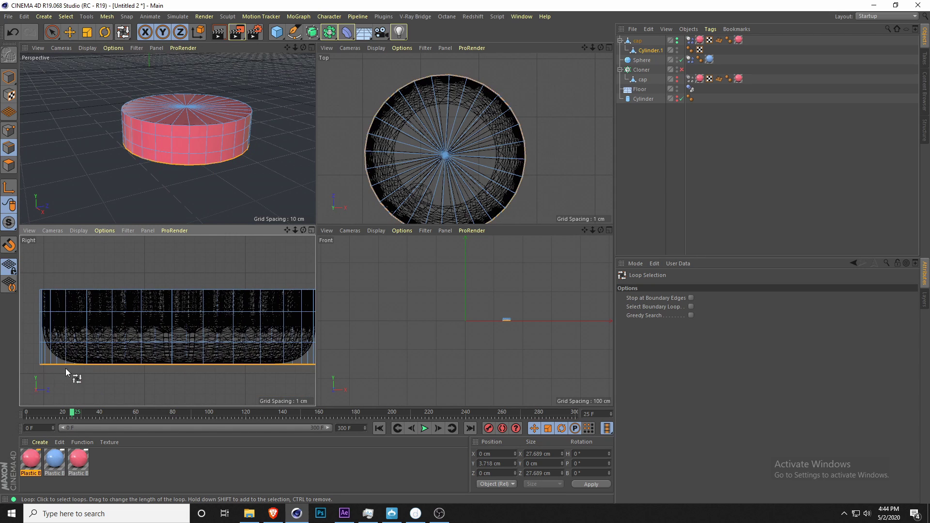
Step: Try to scale the cylinder's bottom edge loop down to about 22 cm across, and undo it
left_click(91, 33)
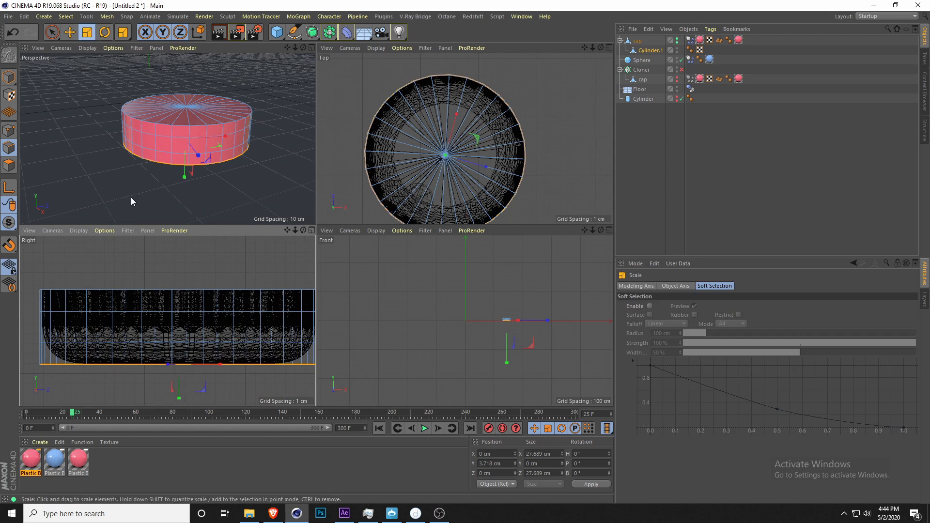
left_click_drag(208, 270, 155, 297)
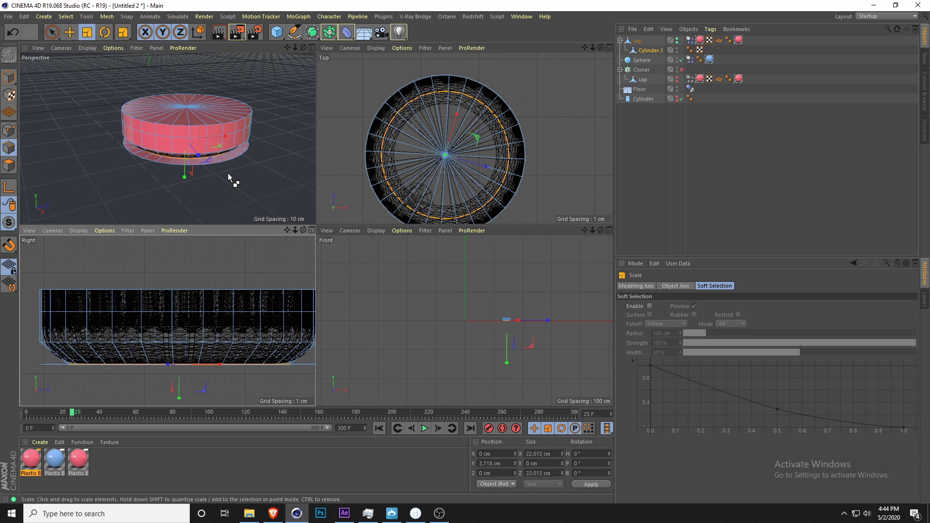
left_click_drag(230, 178, 213, 149, "alt")
scroll(209, 155, "up", 5)
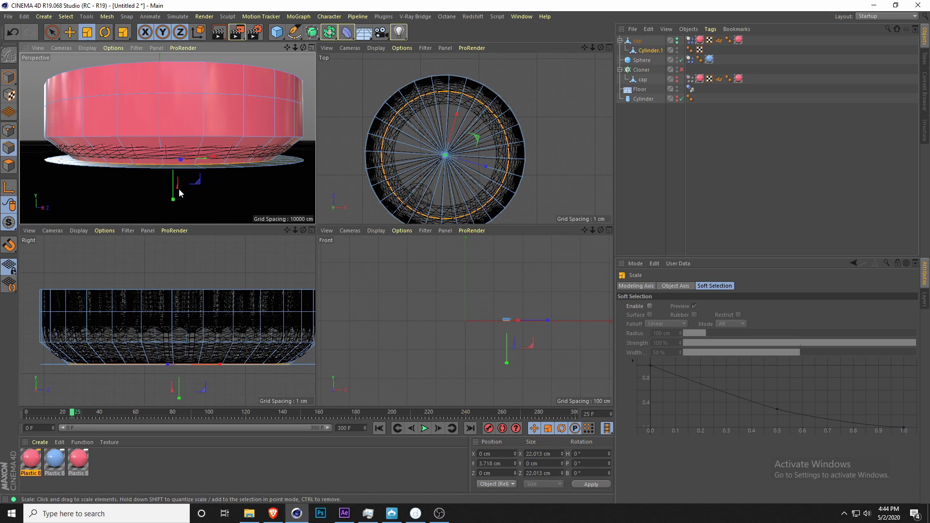
left_click(52, 34)
left_click_drag(172, 195, 169, 189)
key("ctrl+z")
key("ctrl+z")
key("ctrl+z")
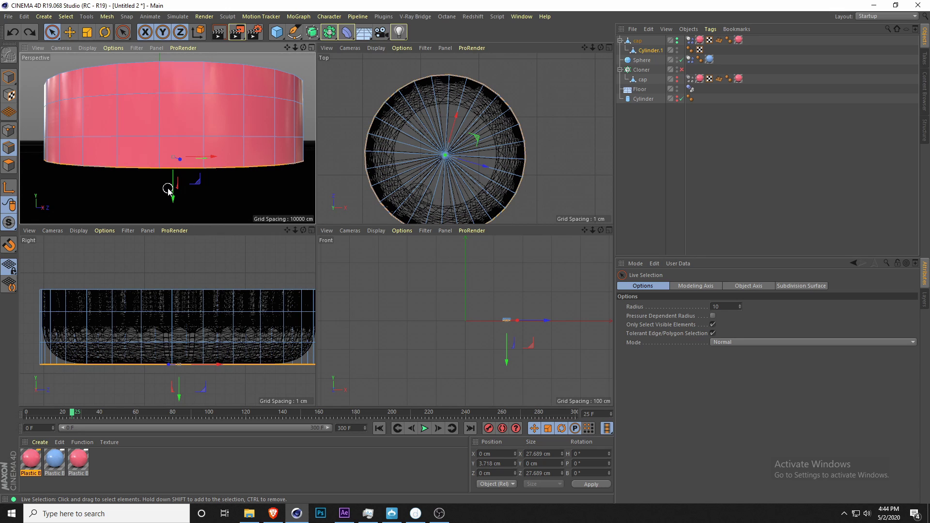
Step: Select the whole cylinder mesh and optimize it to weld the separate end caps to the sides
key("ctrl+a")
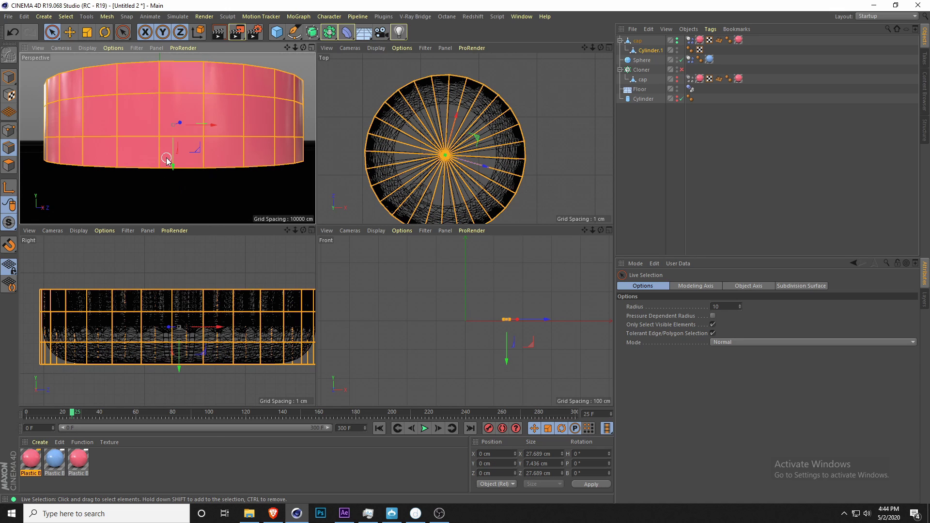
right_click(166, 157)
left_click(205, 402)
Step: Scale the cylinder's bottom edge loop down to about 21.7 cm across to follow the cap's rounded edge
right_click(39, 120)
left_click(63, 181)
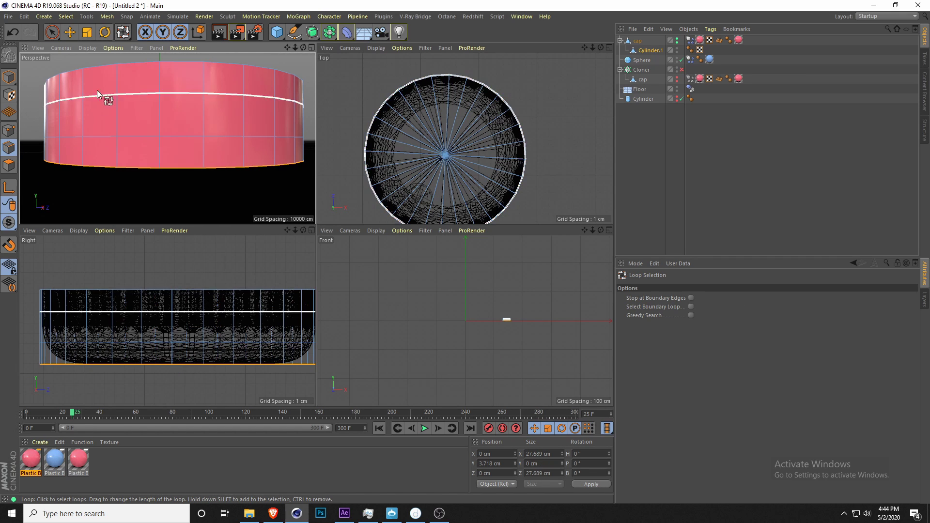
key("t")
left_click_drag(235, 178, 175, 214)
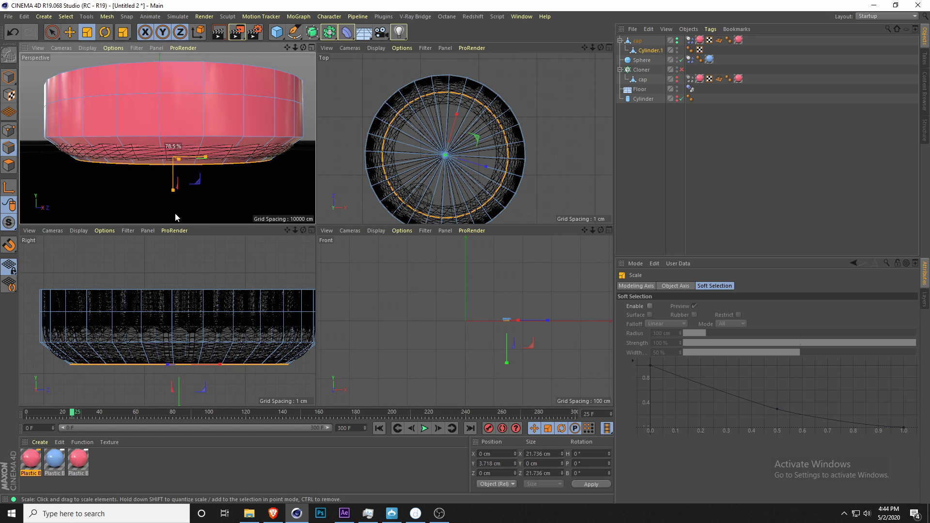
Step: Scale the lower side edge loop to about 27.1 cm across and move it to about 2.07 cm in Y
key("u")
key("l")
left_click(113, 137)
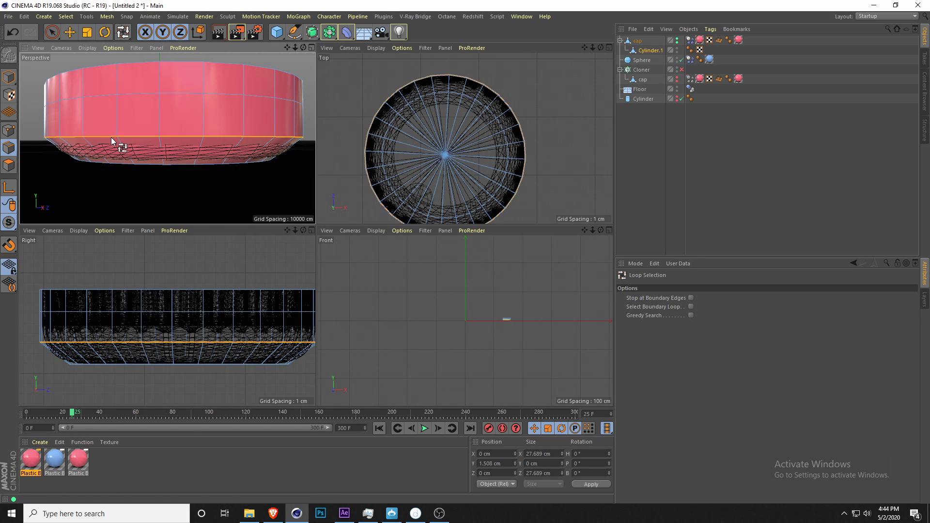
left_click(88, 32)
left_click_drag(245, 191, 234, 205)
key("9")
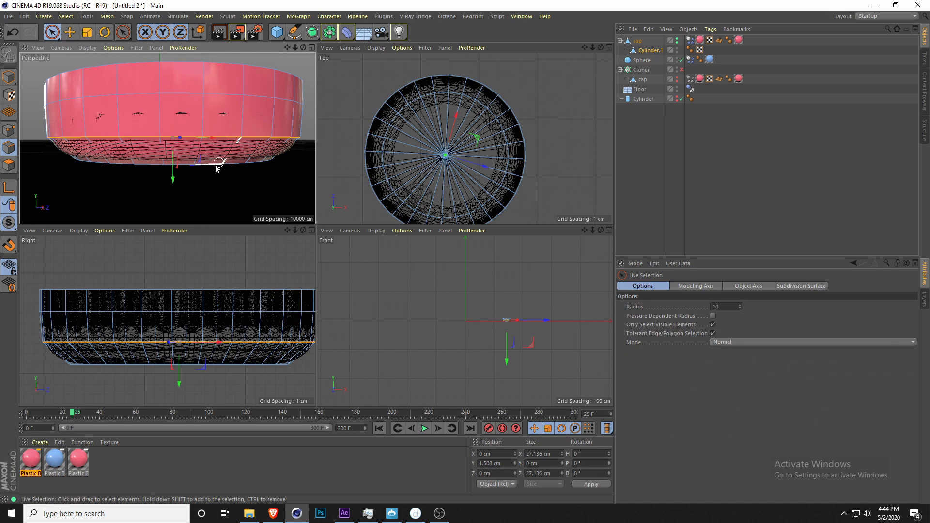
left_click_drag(173, 180, 177, 181)
left_click_drag(168, 99, 184, 135, "alt")
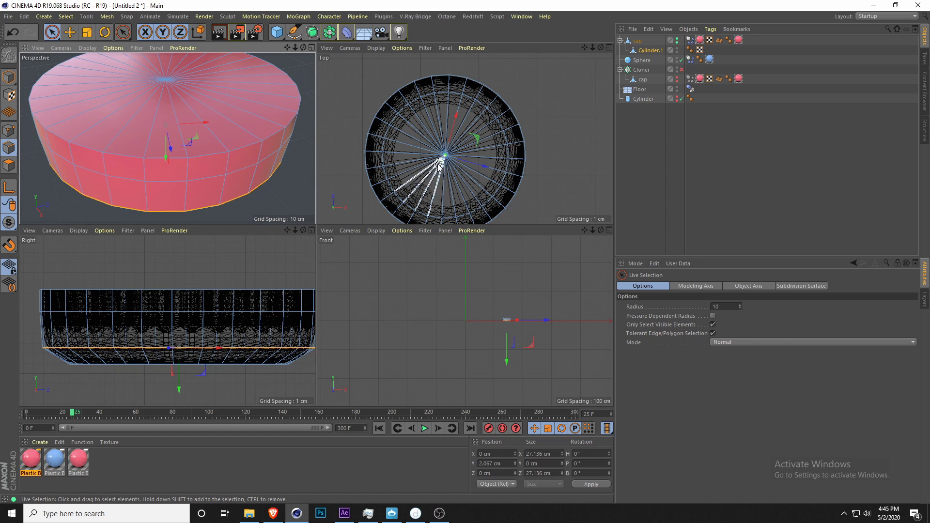
Step: Loop-select the cylinder's top polygons and inset them with an Extrude Inner offset of about 1.09 cm
left_click(9, 165)
key("u")
key("l")
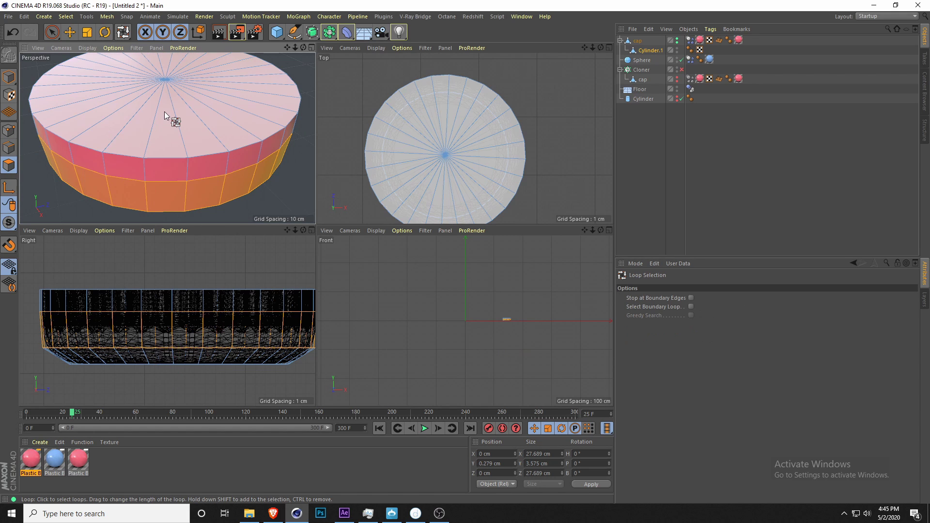
left_click(165, 111)
left_click_drag(167, 101, 158, 105, "alt")
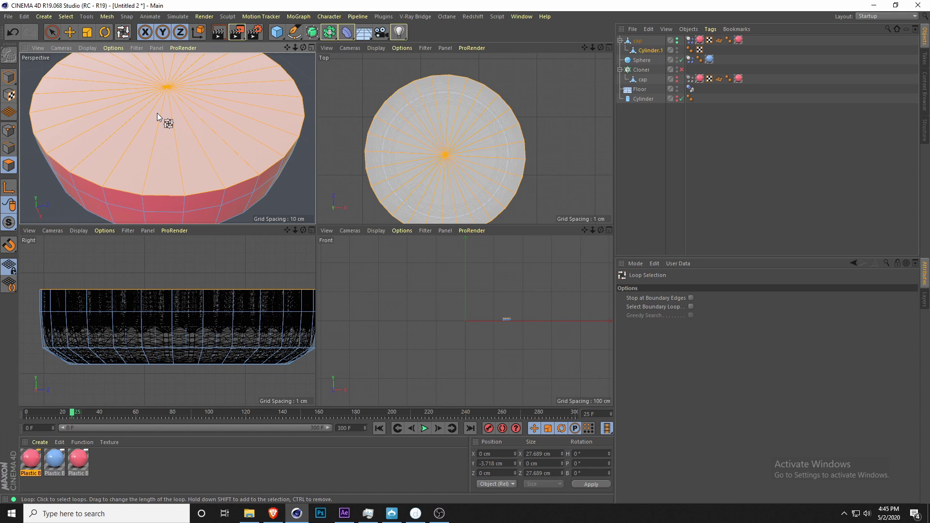
right_click(193, 116)
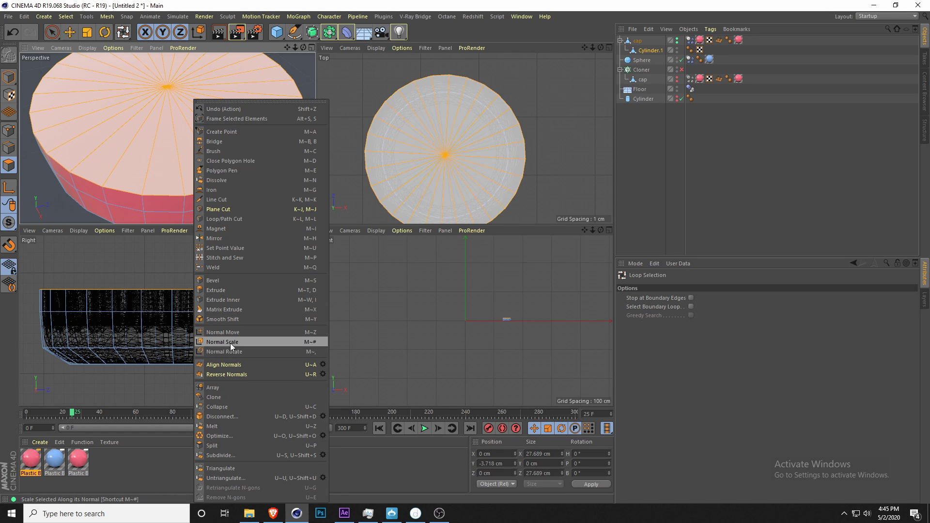
left_click(230, 299)
left_click_drag(246, 148, 272, 149)
Step: Extrude the inset top polygons about -5.33 cm to hollow out the cylinder
right_click(247, 148)
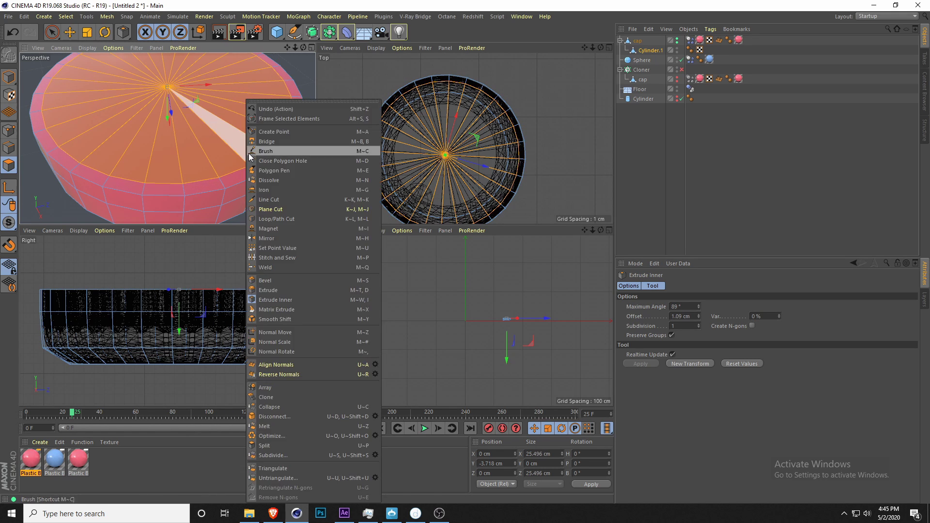
left_click(278, 289)
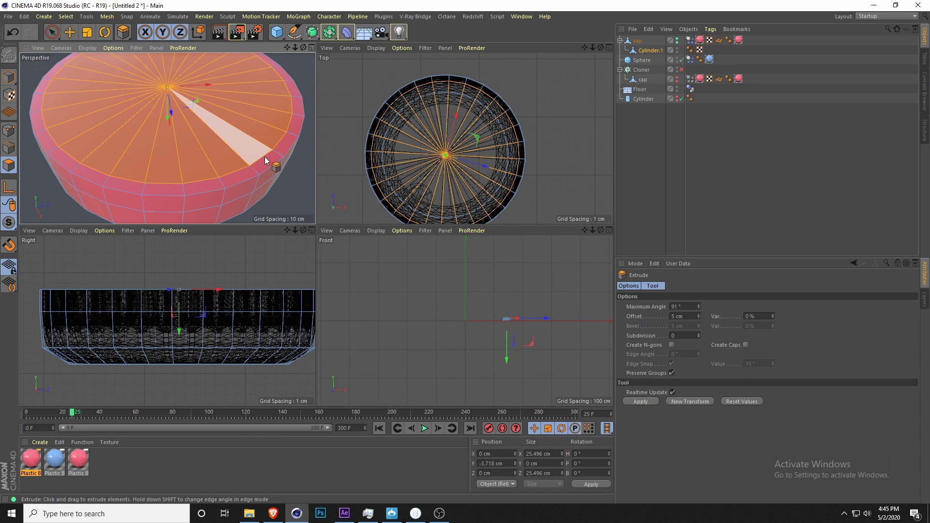
left_click_drag(272, 162, 213, 166)
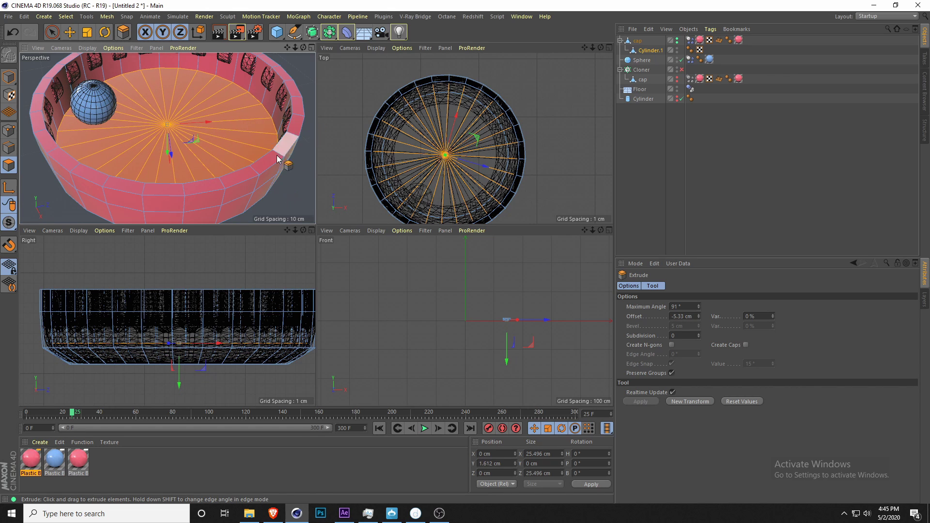
Step: Inset the inner floor polygons to about 20.9 cm across and lower them to about 3 cm in Y
right_click(293, 179)
left_click(324, 300)
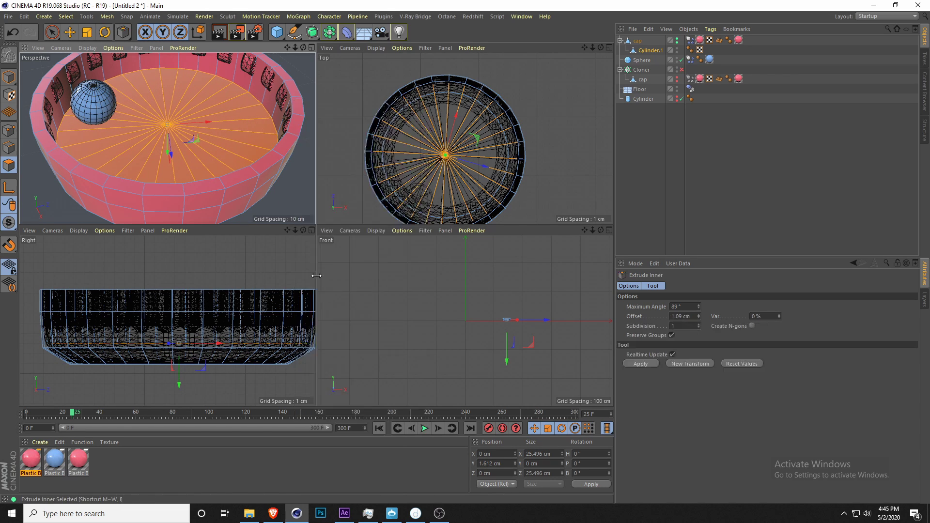
left_click_drag(208, 166, 241, 165)
left_click(52, 32)
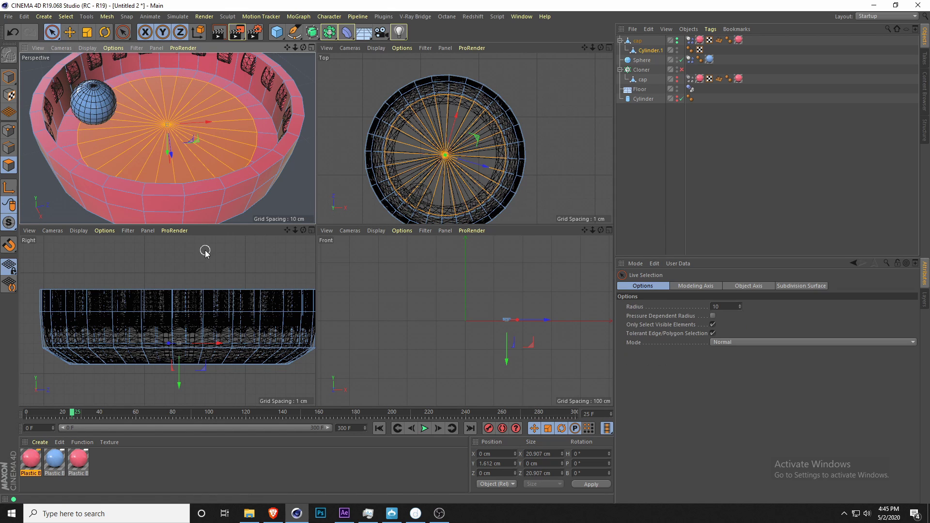
left_click_drag(179, 385, 179, 400)
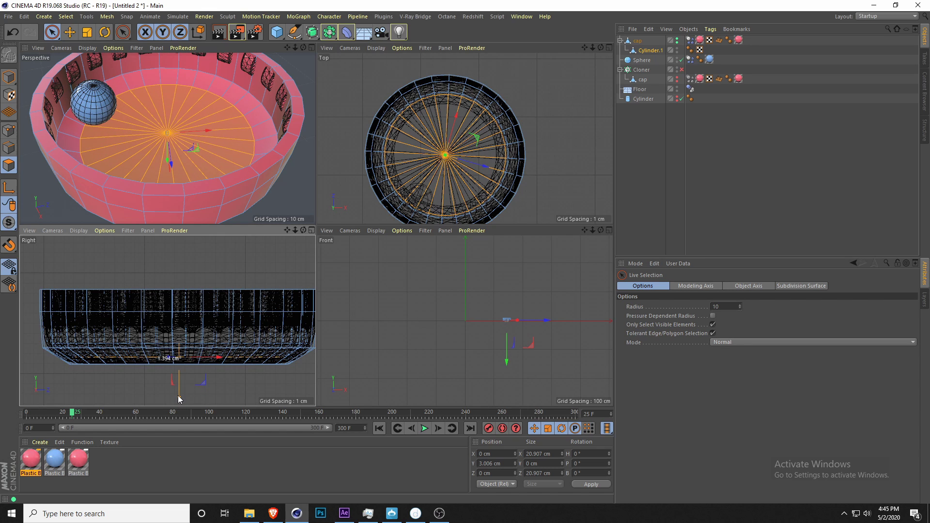
Step: Return to model mode, take Cylinder.1 out of the cap's hierarchy and rename it Cap Rpoxy
left_click(10, 78)
scroll(166, 156, "down", 4)
left_click_drag(172, 165, 172, 124, "alt")
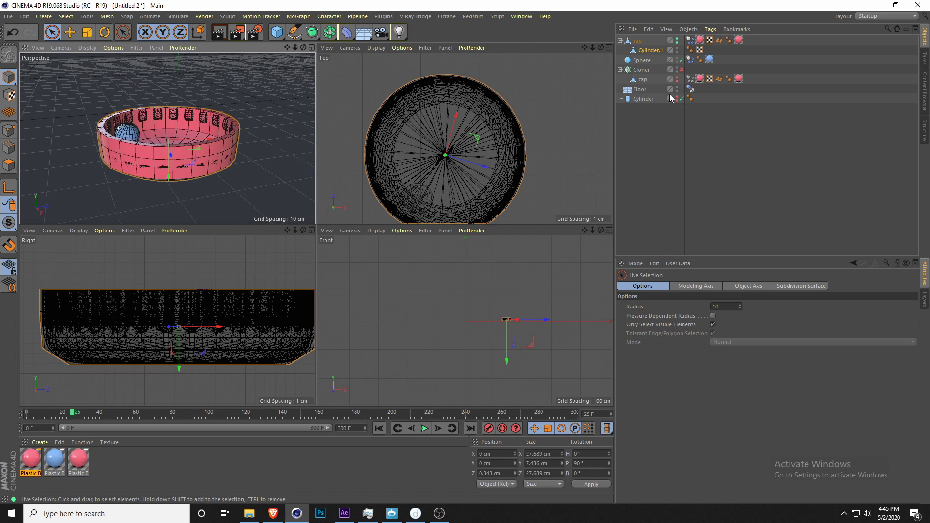
left_click_drag(648, 51, 647, 59)
left_click(639, 40)
left_click(646, 48)
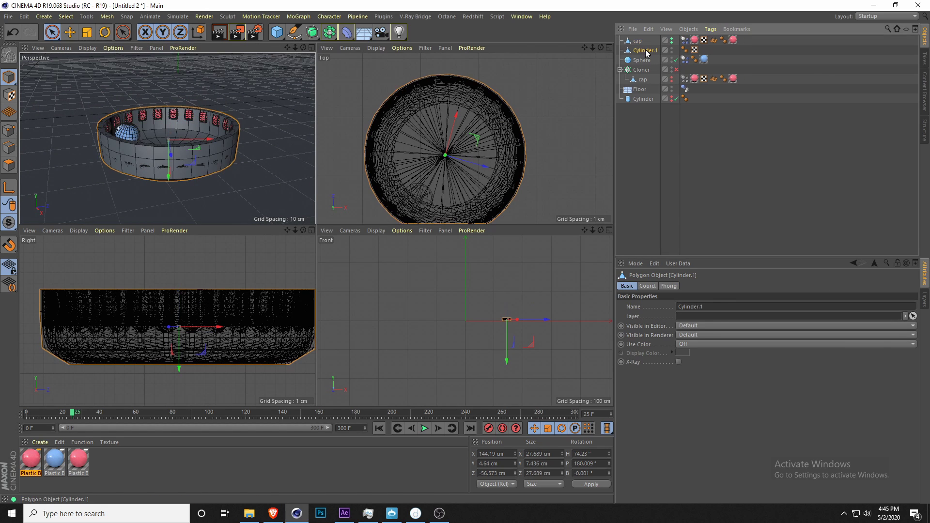
double_click(646, 50)
type("Cap Rpoxy")
key("Return")
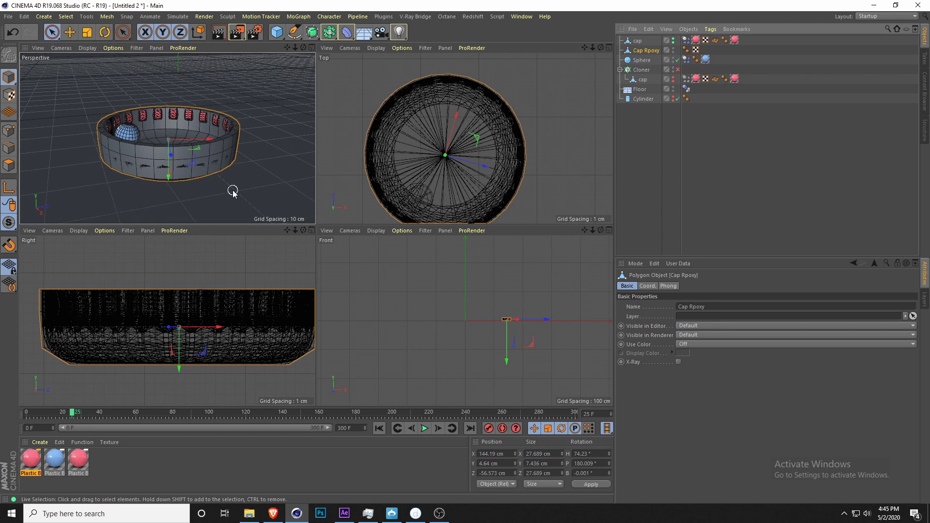
Step: Delete the original cap's dynamics tag and nest the cap under Cap Rpoxy
left_click(687, 40)
key("Delete")
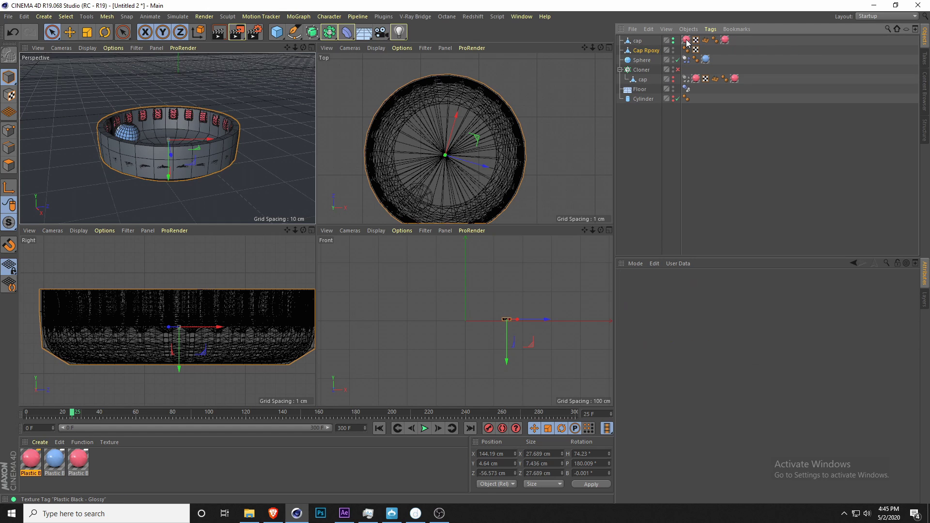
left_click_drag(647, 52, 645, 53)
Step: Add a Rigid Body simulation tag to the Cap Rpoxy object
left_click(646, 42)
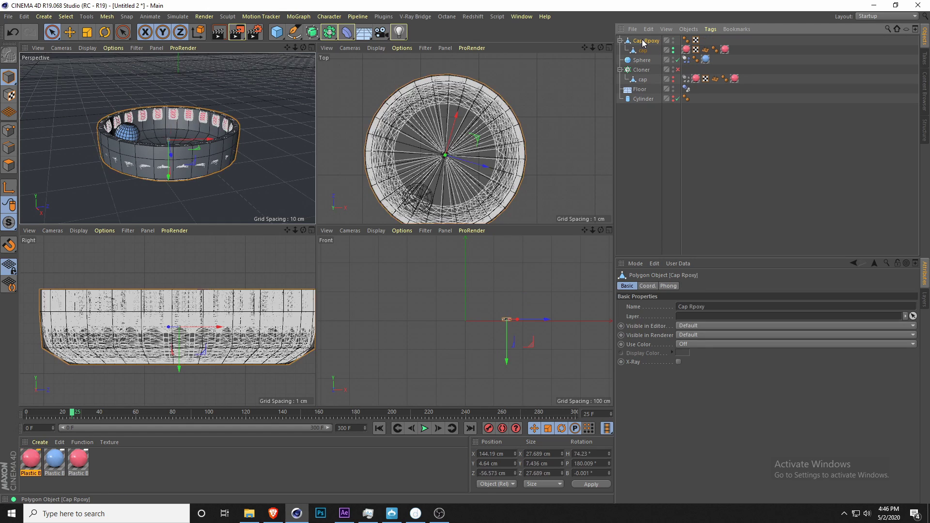
right_click(647, 42)
mouse_move(681, 148)
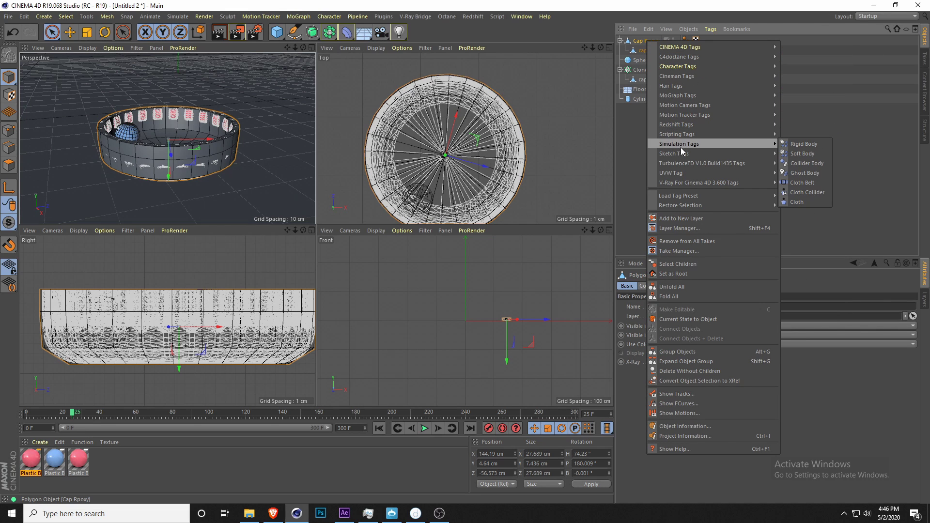
left_click(804, 144)
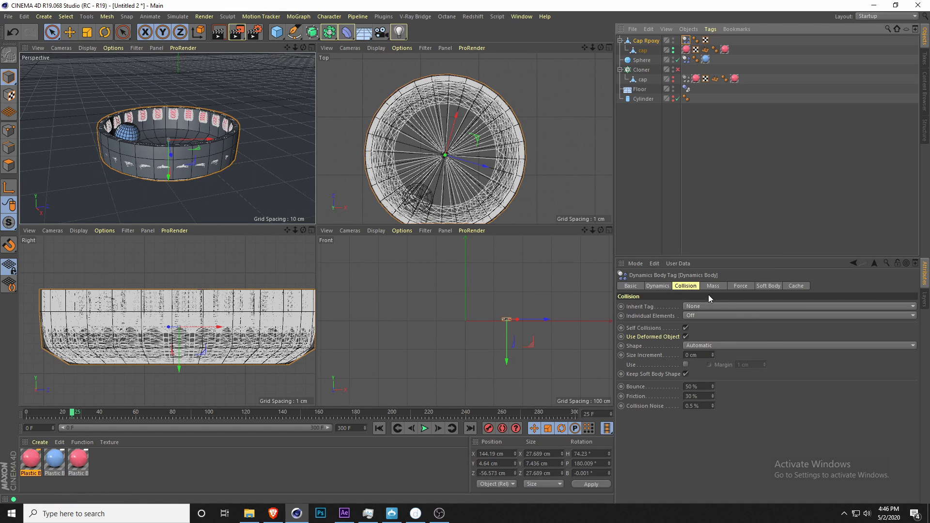
Step: Correct the proxy object's name to Cap Proxy
double_click(655, 42)
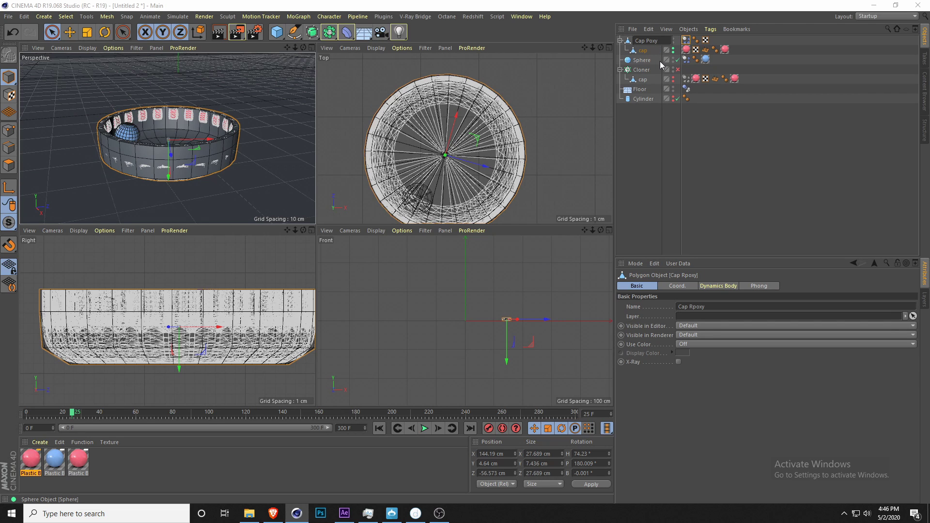
type("r")
key("Return")
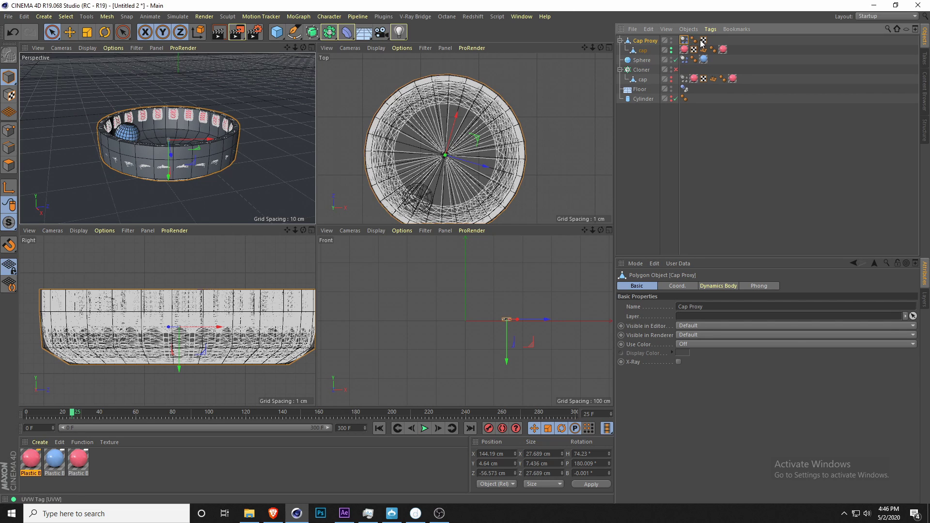
Step: Set the collision Shape of Cap Proxy's dynamics tag to Moving Mesh
left_click(684, 42)
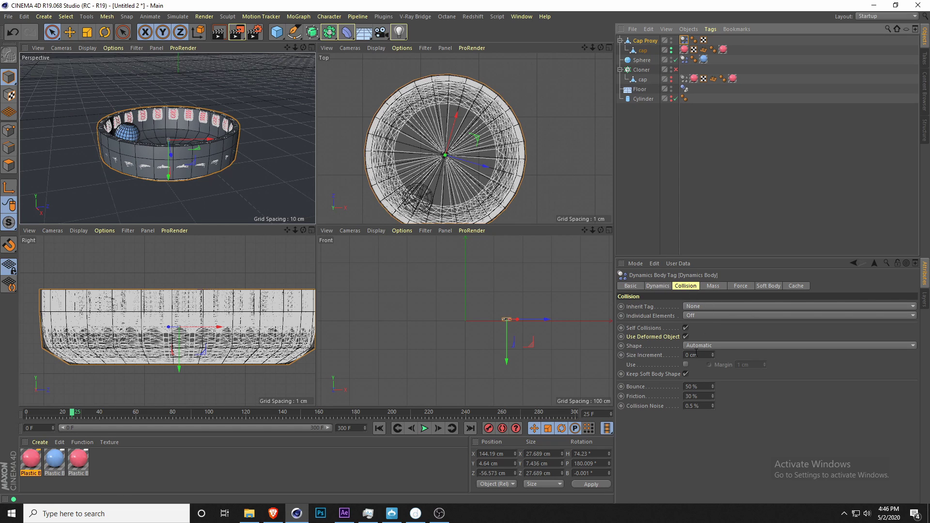
left_click(711, 346)
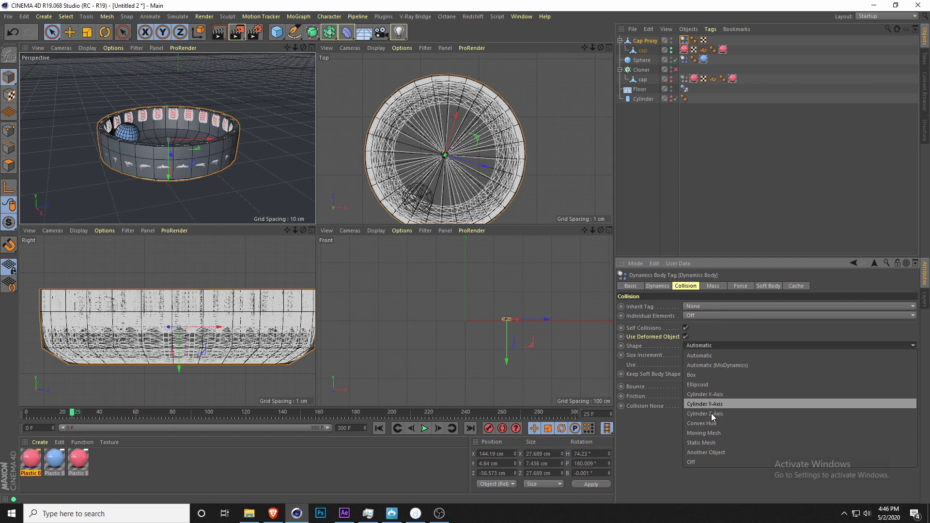
left_click(710, 432)
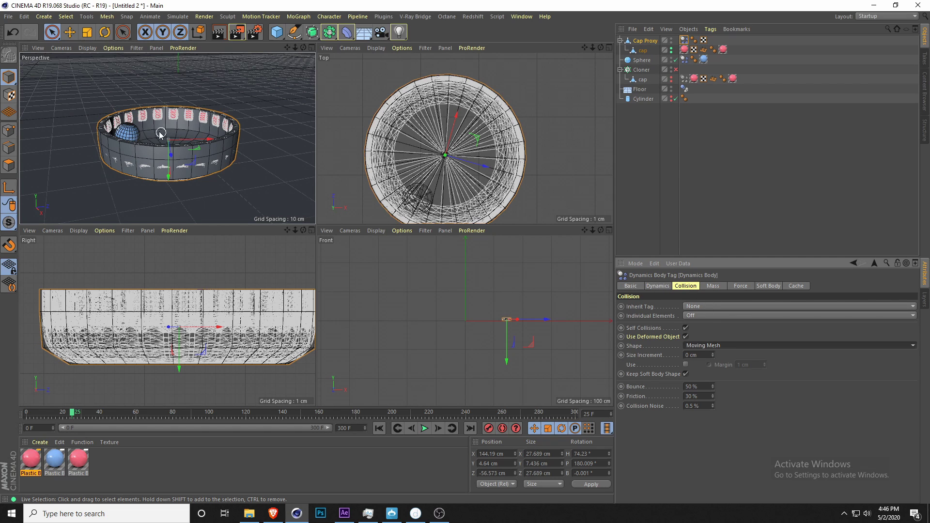
Step: Maximize the perspective view and hide Cap Proxy in the editor so that only the detailed cap and the sphere show
left_click(312, 47)
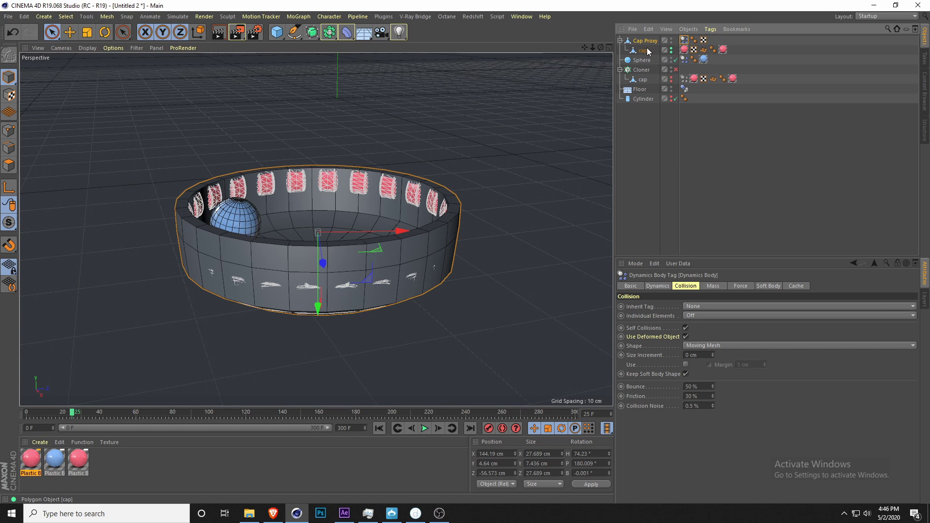
left_click(671, 39)
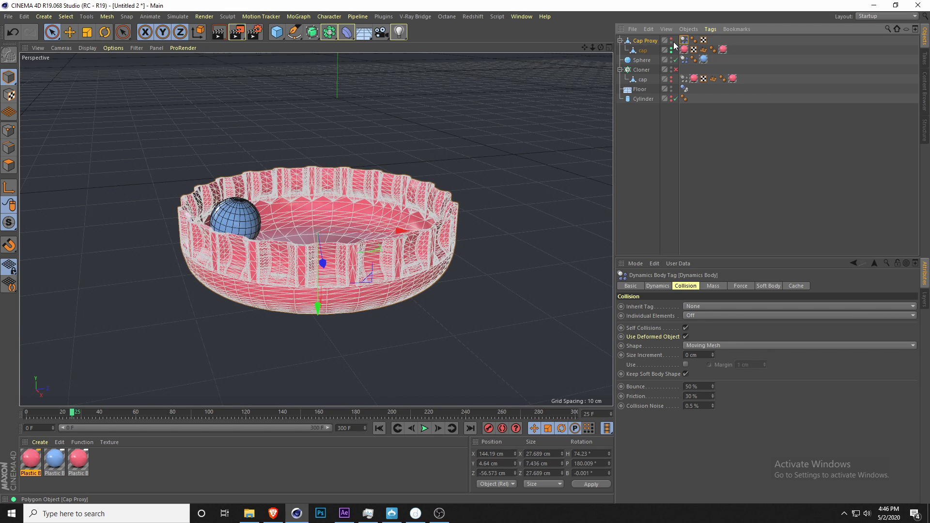
left_click(643, 186)
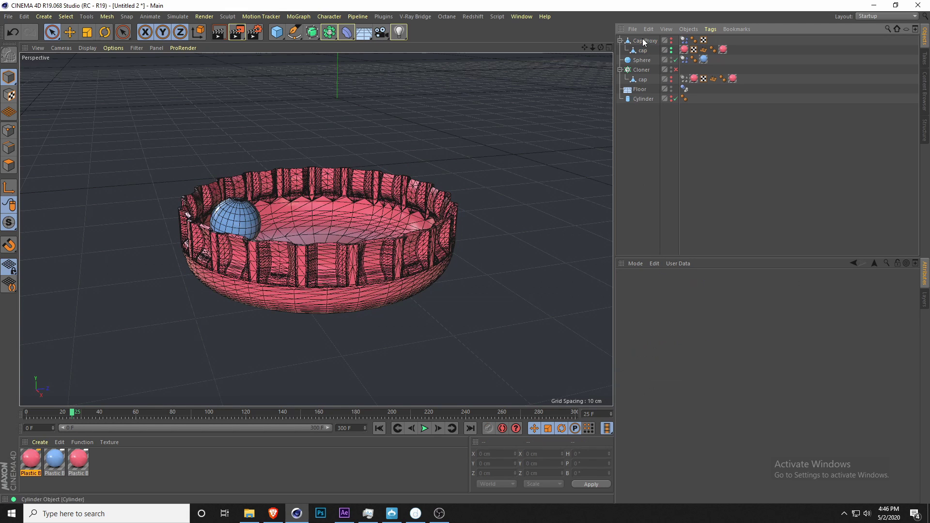
right_click_drag(412, 241, 365, 243, "alt")
left_click_drag(365, 243, 362, 261, "alt")
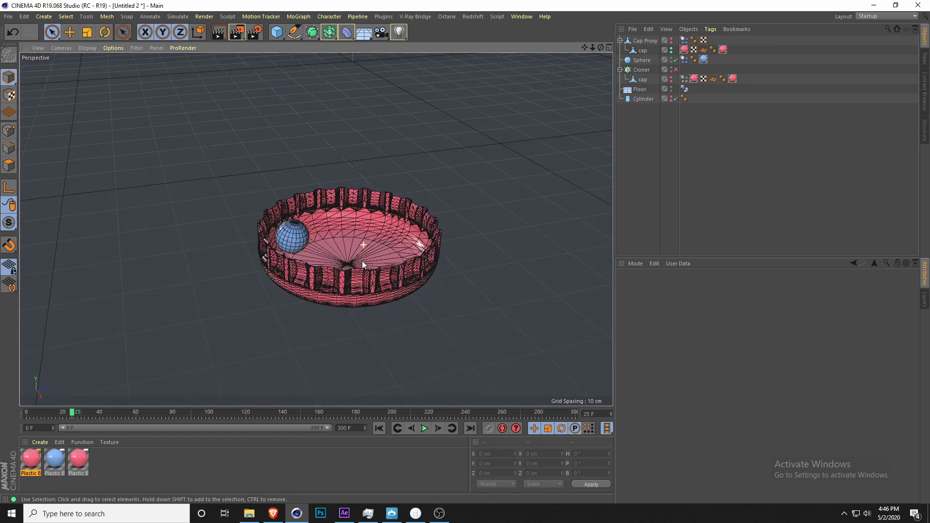
Step: Play the simulation from the first frame and watch how the sphere behaves inside the cap from several angles
left_click(380, 428)
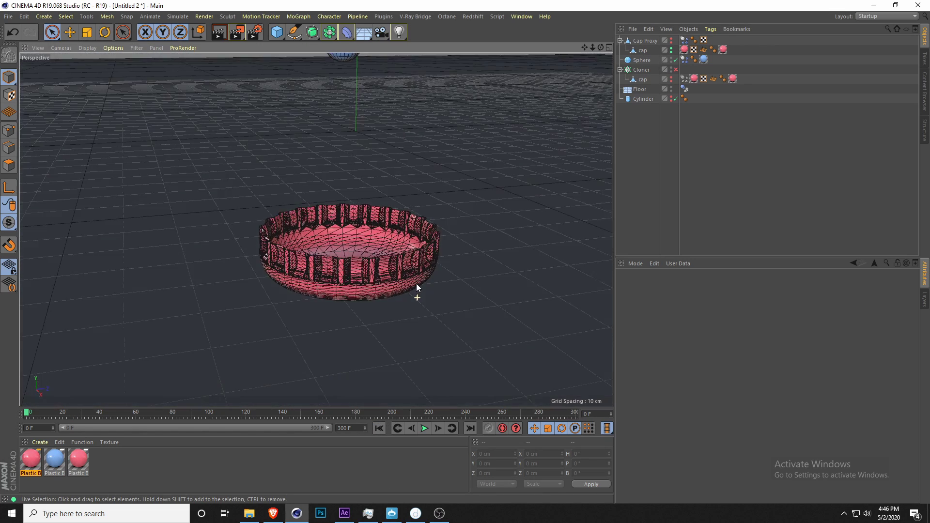
left_click_drag(417, 285, 412, 310, "alt")
left_click(424, 428)
left_click(426, 431)
left_click_drag(357, 295, 434, 286, "alt")
scroll(325, 313, "up", 2)
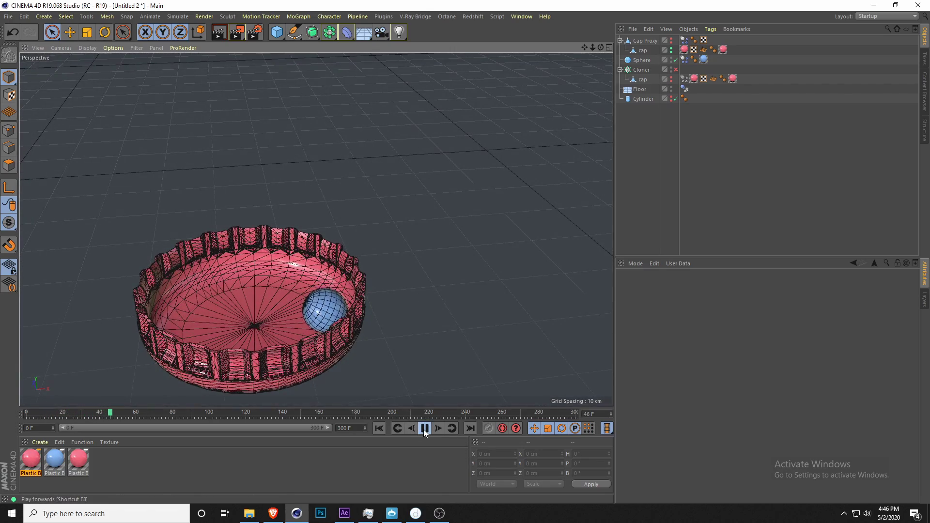
left_click(424, 431)
mouse_move(329, 305)
left_mouse_down("alt")
mouse_move(347, 321)
mouse_move(348, 304)
left_mouse_up("alt")
left_click(423, 429)
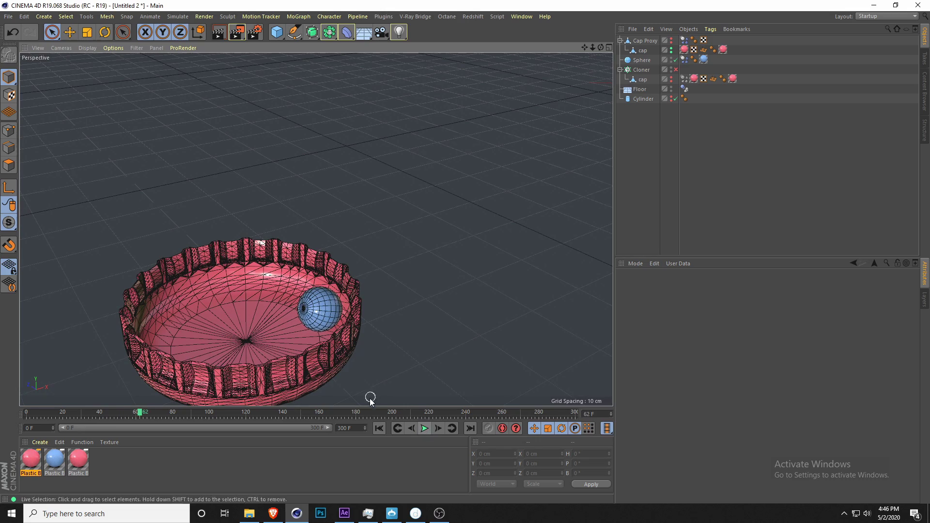
left_click(423, 428)
left_click(379, 428)
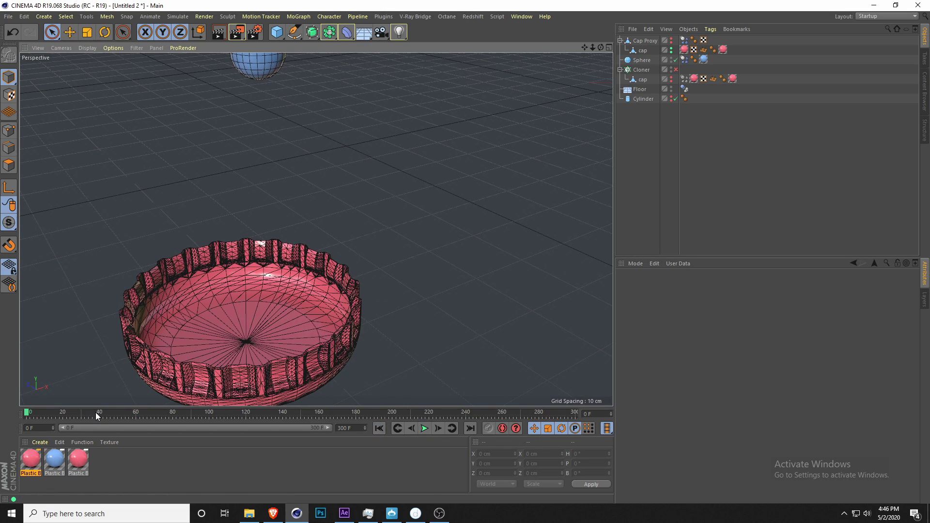
Step: Replay the simulation to frame 40 and examine the contact between the sphere and the cap's inner surface close up
left_click(424, 429)
left_click_drag(396, 388, 286, 268, "alt")
scroll(293, 303, "up", 6)
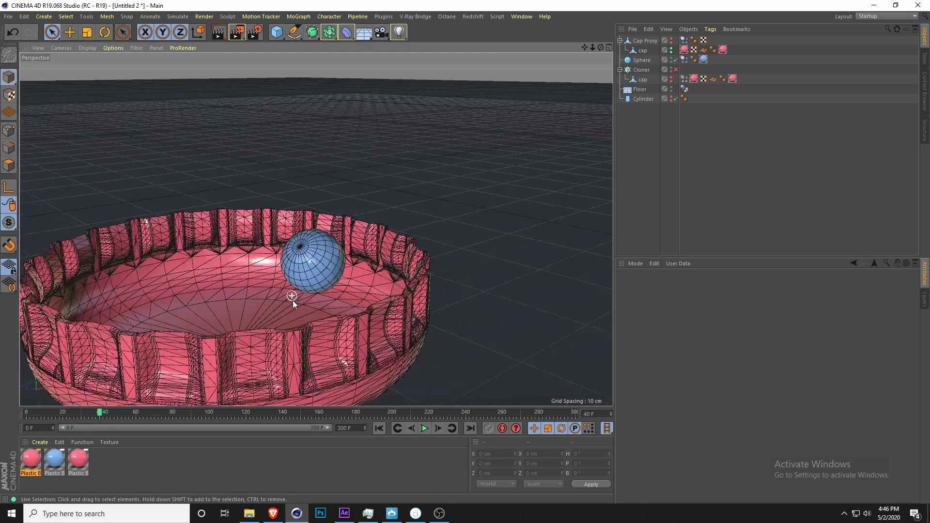
left_click_drag(294, 305, 330, 312, "alt")
scroll(330, 313, "up", 10)
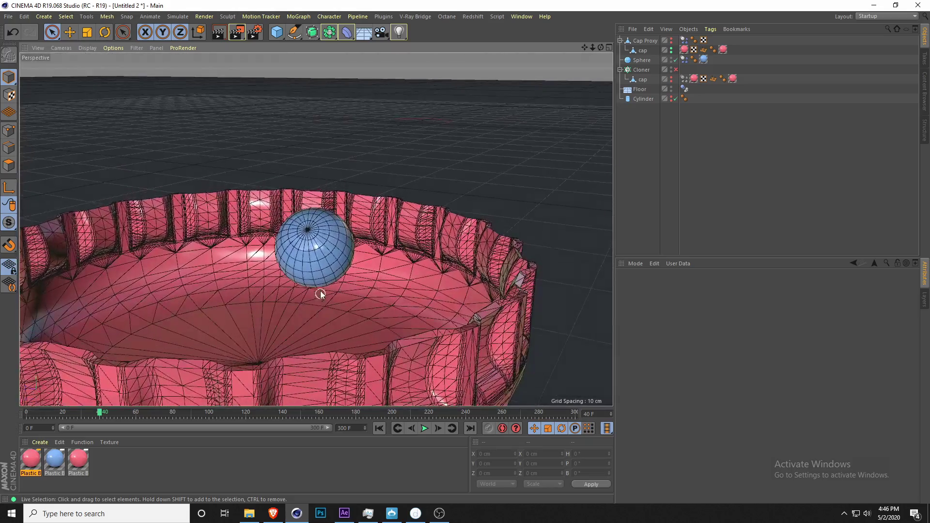
scroll(318, 290, "down", 10)
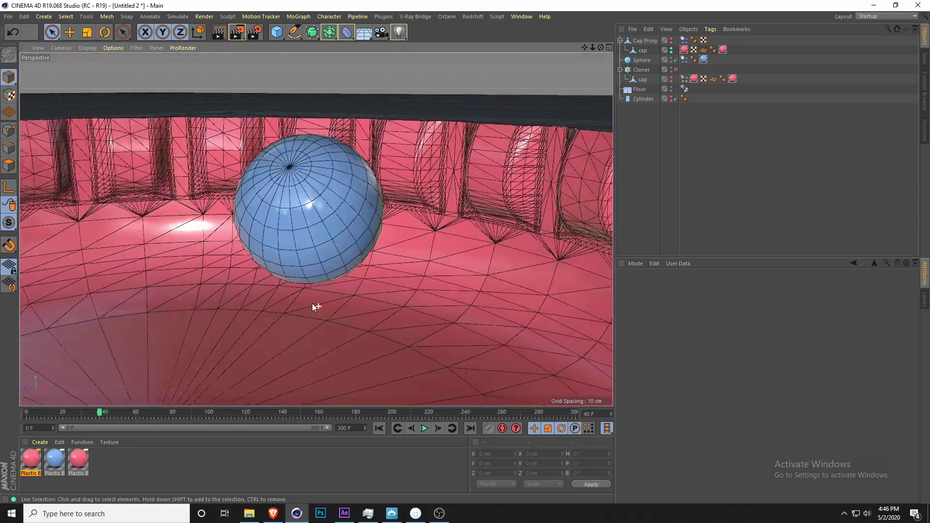
Step: Make Cap Proxy visible in the editor and compare the sphere's contact point with the proxy's surface
left_click(644, 41)
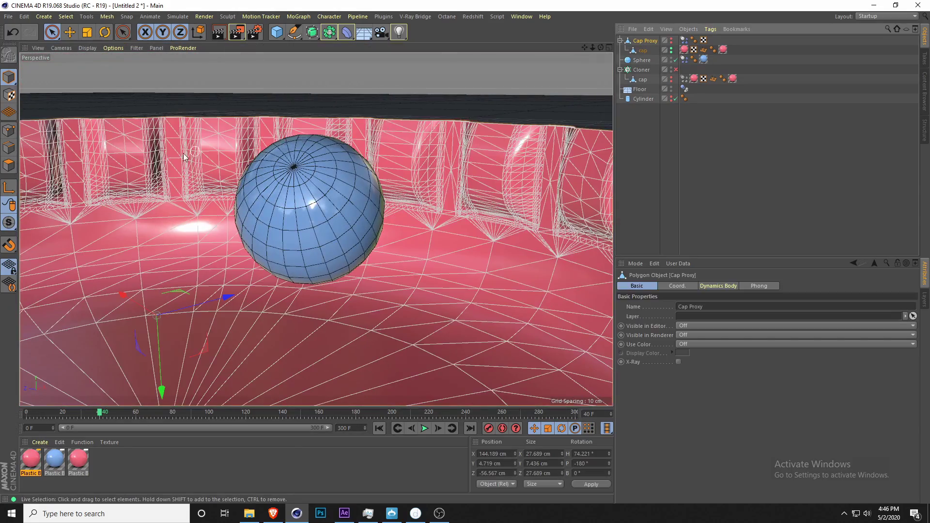
left_click(672, 40)
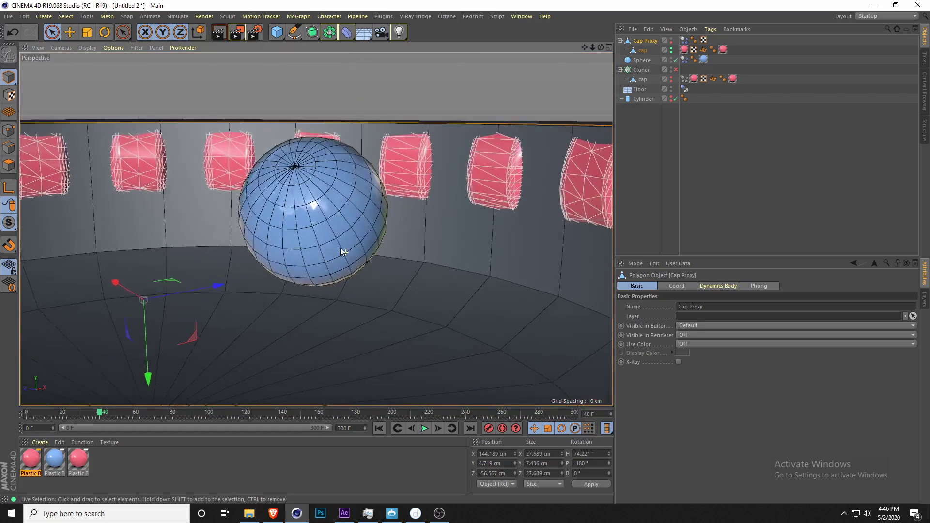
left_click_drag(340, 248, 290, 264, "alt")
scroll(292, 260, "down", 3)
scroll(293, 258, "up", 3)
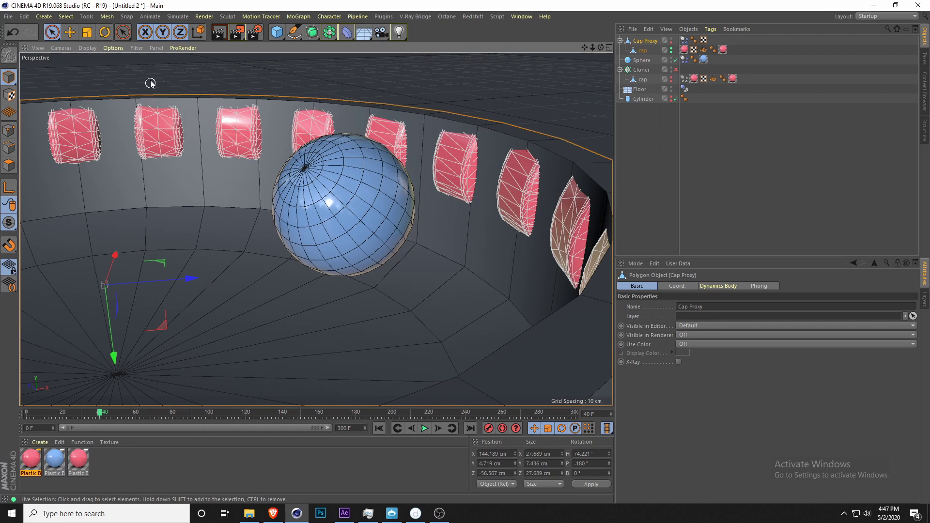
Step: Enable the custom collision margin on Cap Proxy's dynamics tag and set Margin to 0 cm
left_click(684, 40)
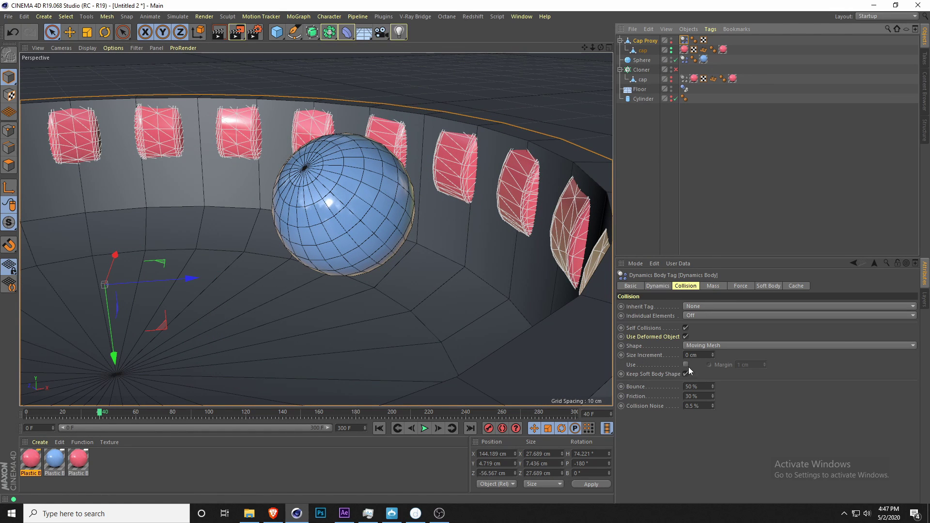
left_click(685, 364)
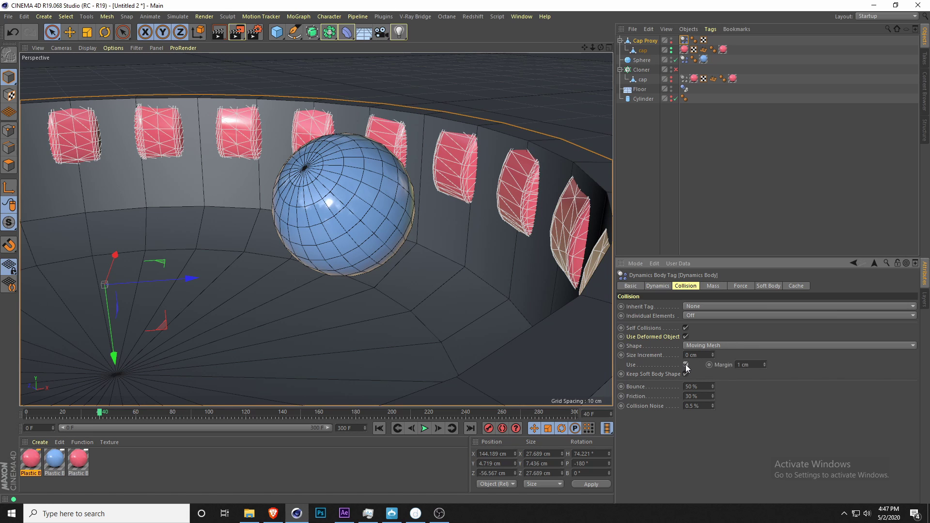
left_click(743, 366)
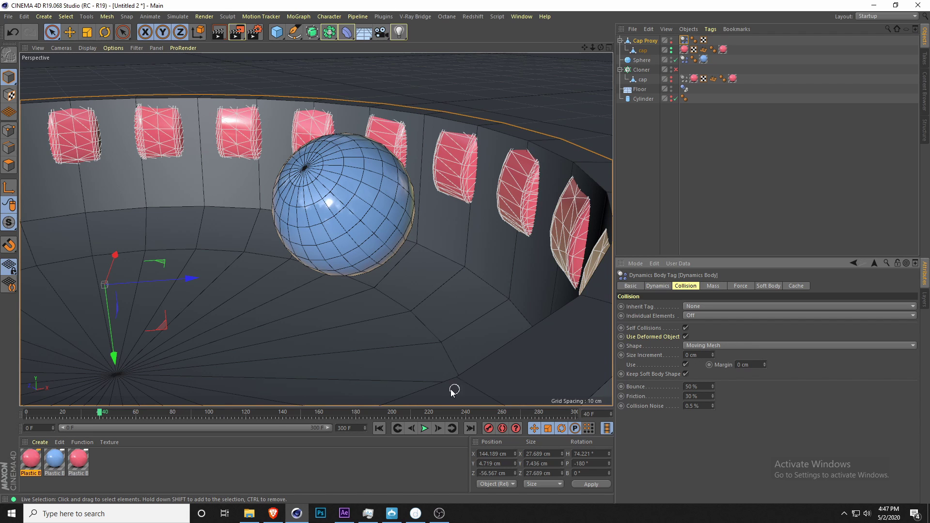
Step: Rerun the simulation from the first frame with the new margin and hide Cap Proxy in the editor again
left_click(379, 428)
left_click(425, 428)
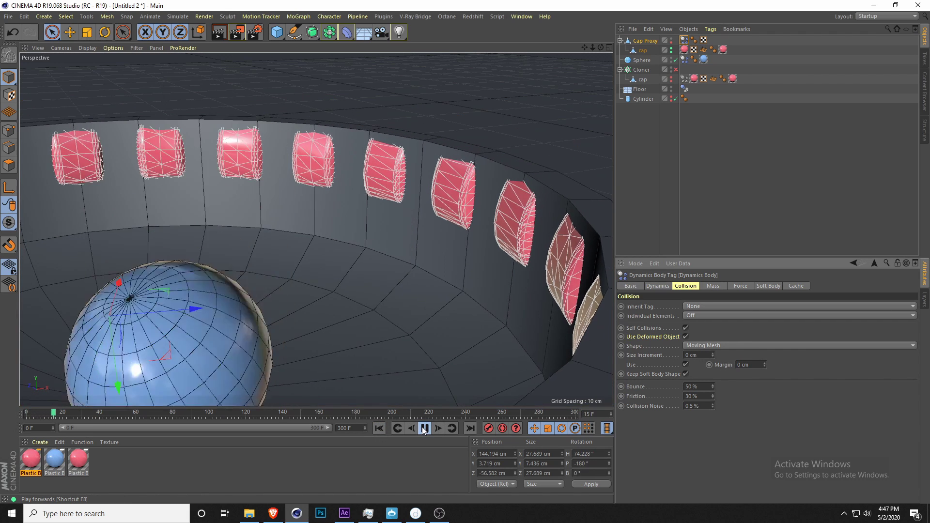
mouse_move(262, 331)
left_mouse_down("alt")
mouse_move(132, 347)
mouse_move(101, 341)
left_mouse_up("alt")
left_click(671, 39)
left_click_drag(251, 190, 336, 215, "alt")
right_click_drag(336, 215, 314, 230, "alt")
left_click_drag(314, 230, 323, 256, "alt")
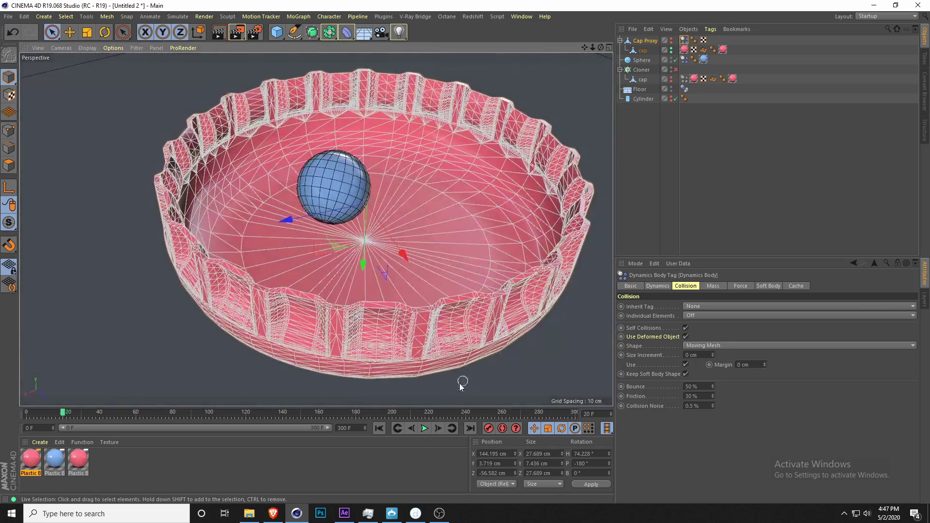
Step: Continue and replay the simulation, checking the sphere's motion inside the cap from above and from the side
left_click(422, 430)
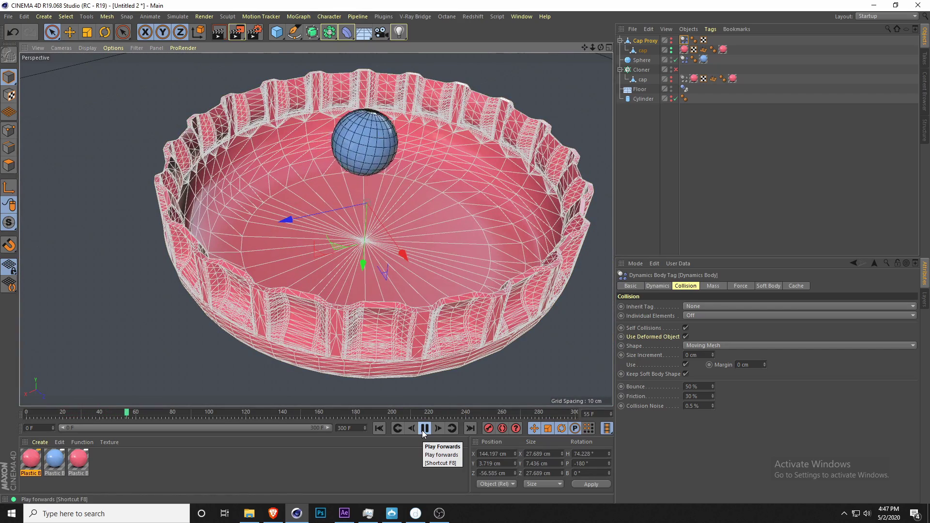
left_click(423, 431)
left_click_drag(402, 93, 373, 175, "alt")
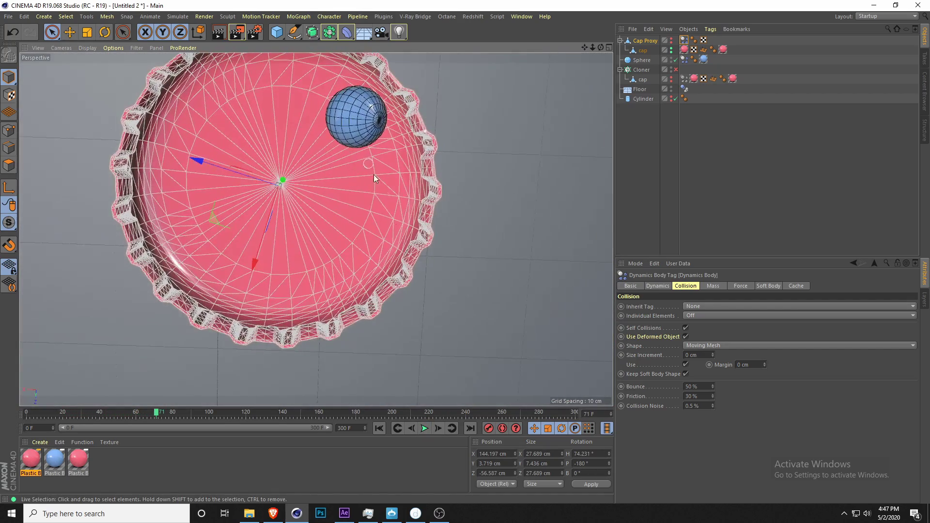
left_click(425, 429)
left_click(657, 155)
scroll(460, 210, "down", 5)
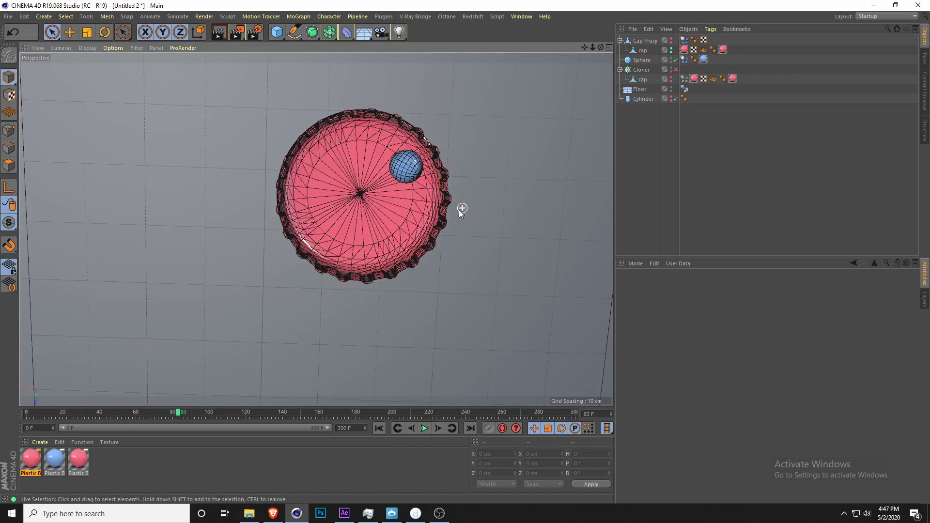
left_click_drag(379, 258, 379, 216, "alt")
left_click(378, 428)
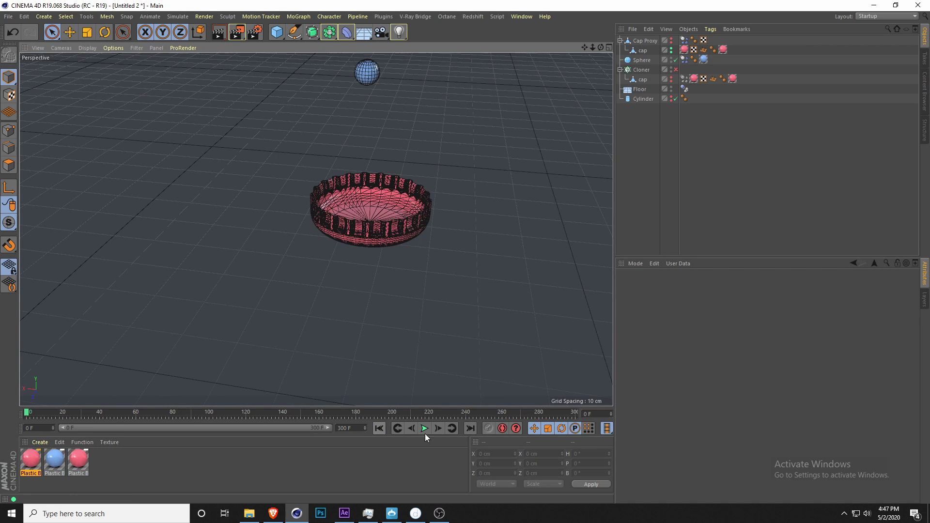
left_click(425, 430)
left_click(379, 428)
Step: Delete the test sphere and the old cap nested under the Cloner
left_click_drag(397, 185, 372, 211, "alt")
left_click(641, 60)
key("Delete")
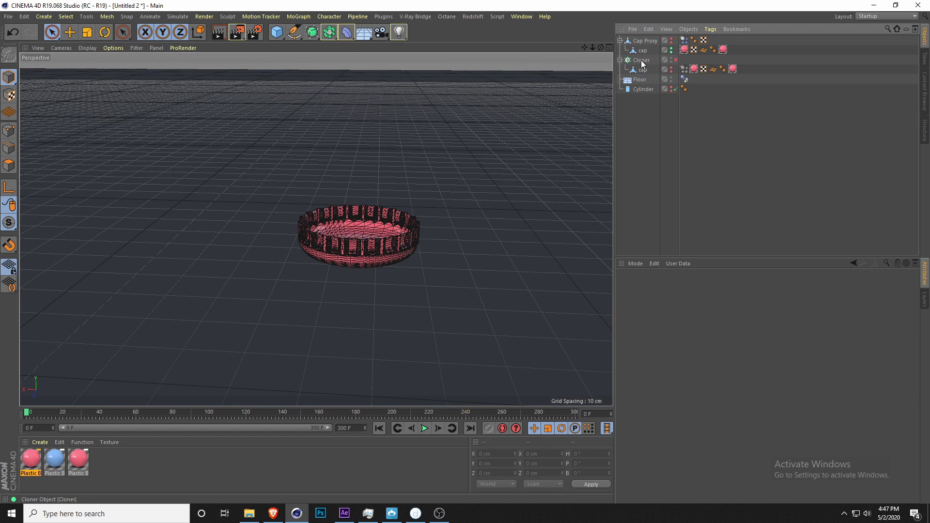
left_click(644, 71)
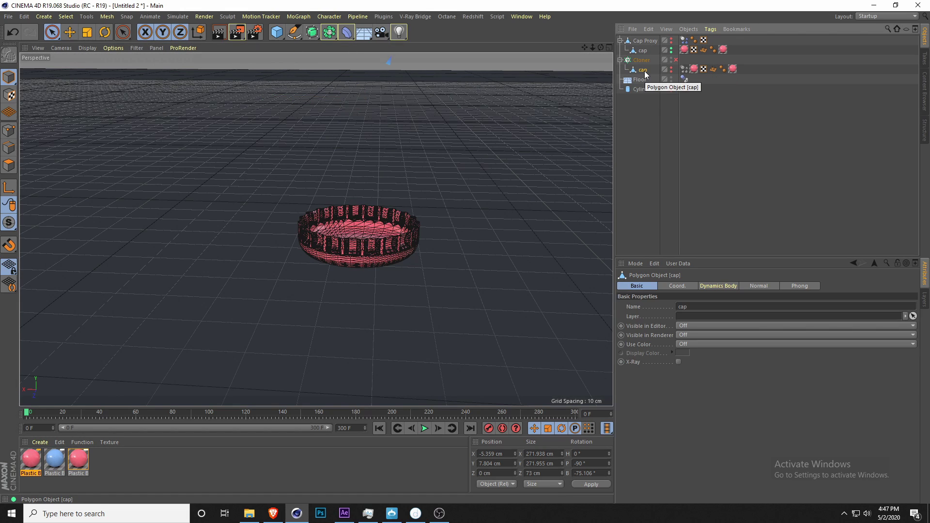
key("Delete")
Step: Nest Cap Proxy with its detailed cap under the Cloner and enable the Cloner
left_click_drag(642, 51, 644, 59)
left_click(680, 41)
left_click(644, 141)
scroll(489, 176, "down", 3)
scroll(489, 176, "down", 10)
scroll(476, 181, "down", 3)
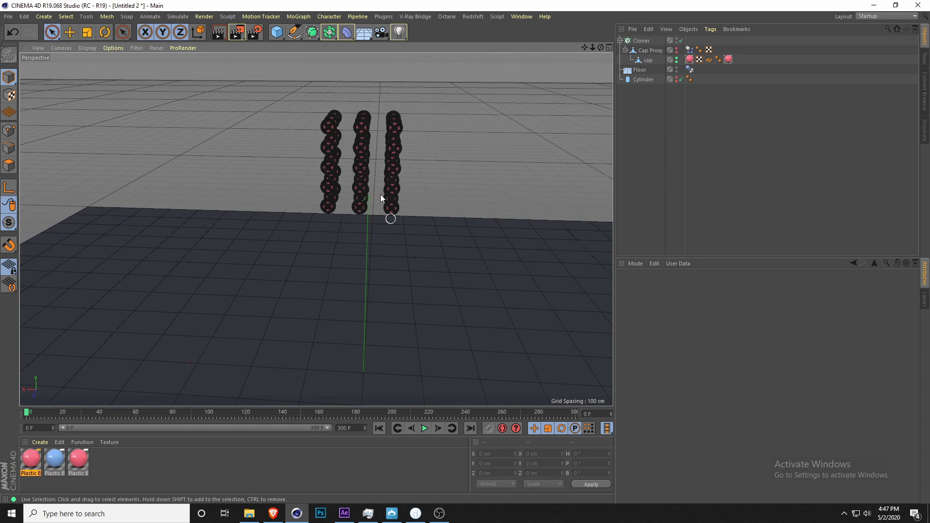
Step: Switch the perspective view's display to shading without wireframe lines
left_click(88, 47)
left_click(97, 65)
mouse_move(338, 155)
left_mouse_down("alt")
mouse_move(422, 174)
mouse_move(425, 149)
mouse_move(423, 170)
left_mouse_up("alt")
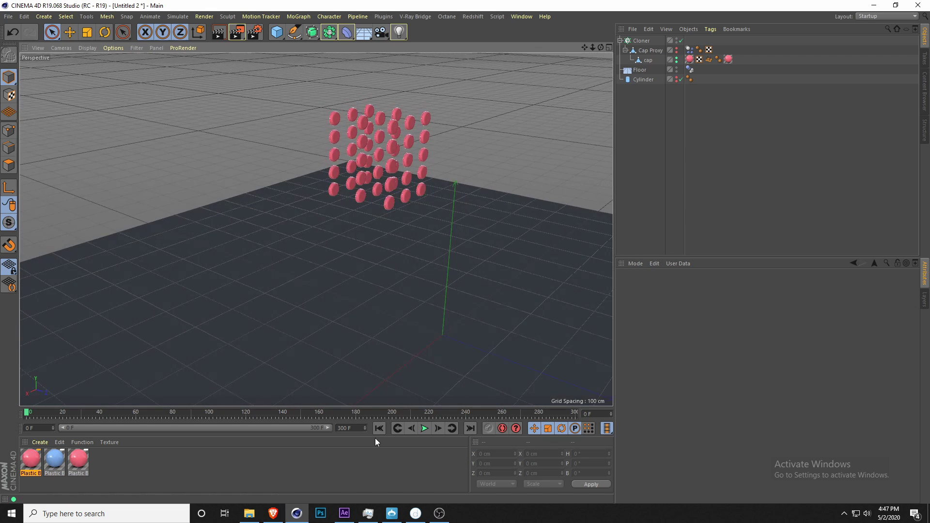
Step: Play the simulation of the cloned caps to frame 40 and watch them collide on the floor
left_click(428, 427)
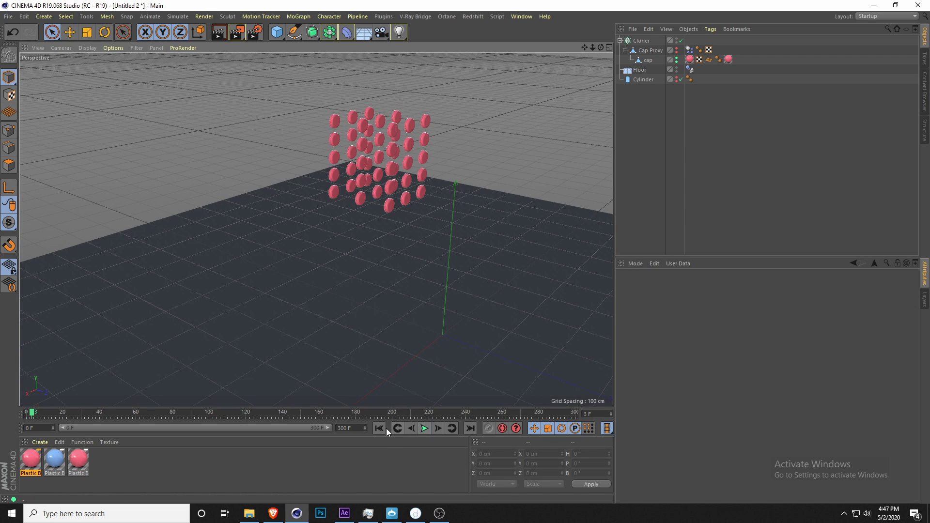
left_click(424, 428)
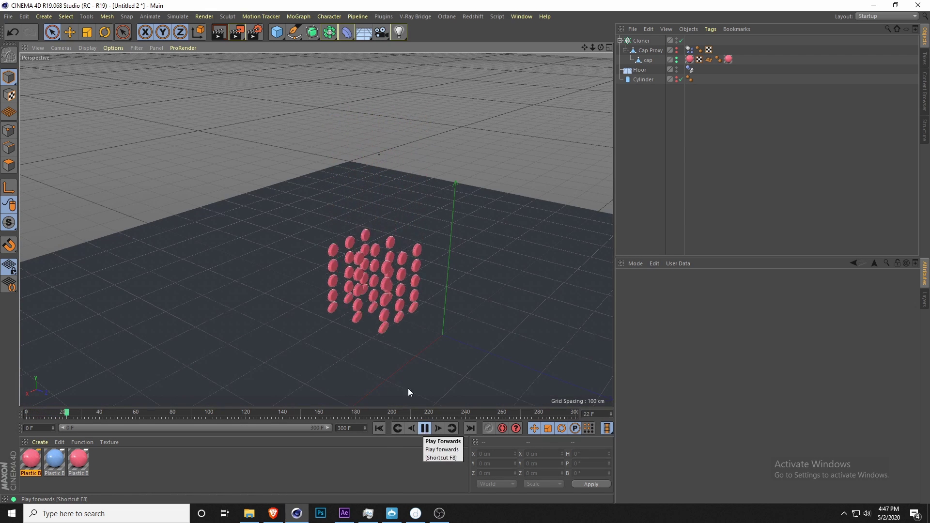
middle_click_drag(417, 321, 363, 286, "alt")
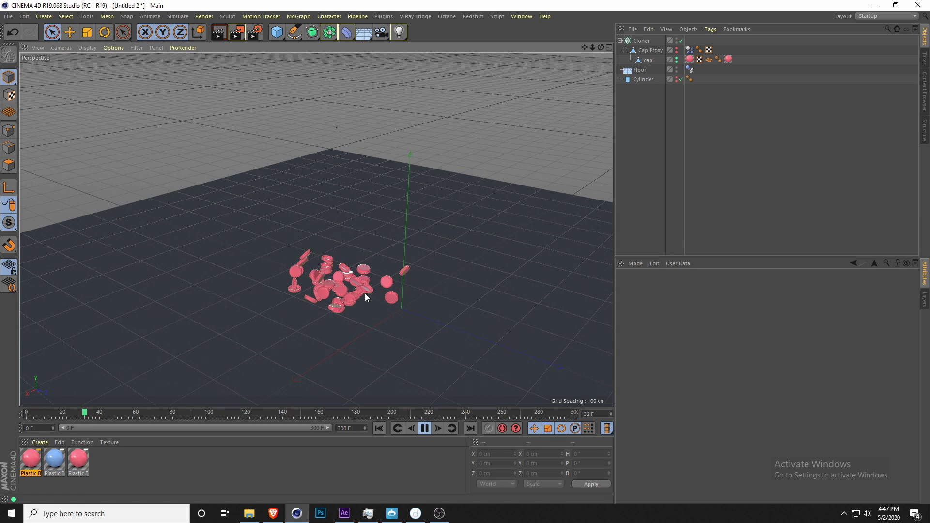
scroll(364, 292, "up", 4)
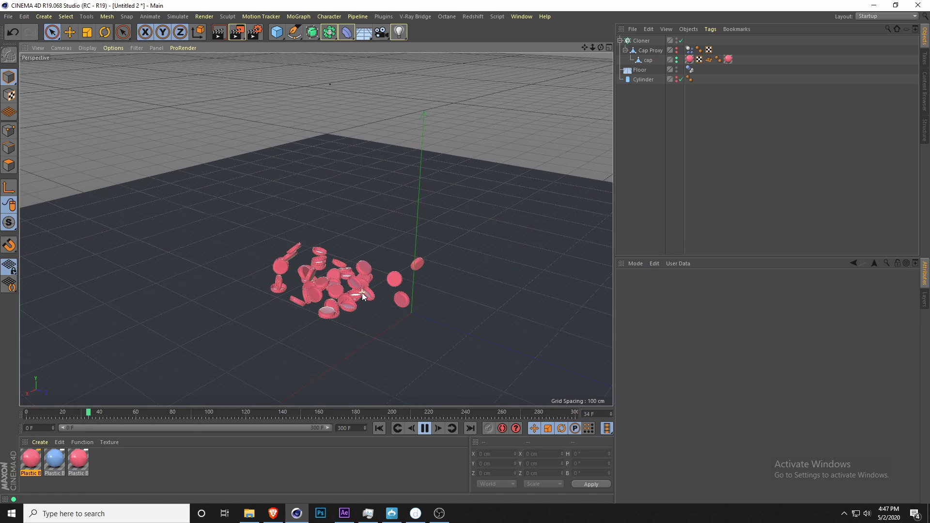
left_click(425, 428)
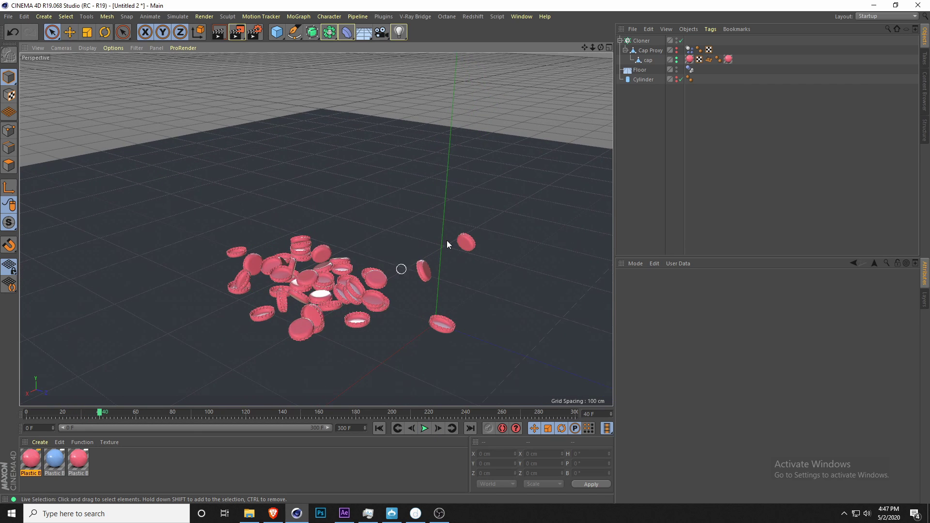
Step: Open the collision settings of Cap Proxy's dynamics tag, continue the simulation briefly and return to the first frame
left_click(690, 49)
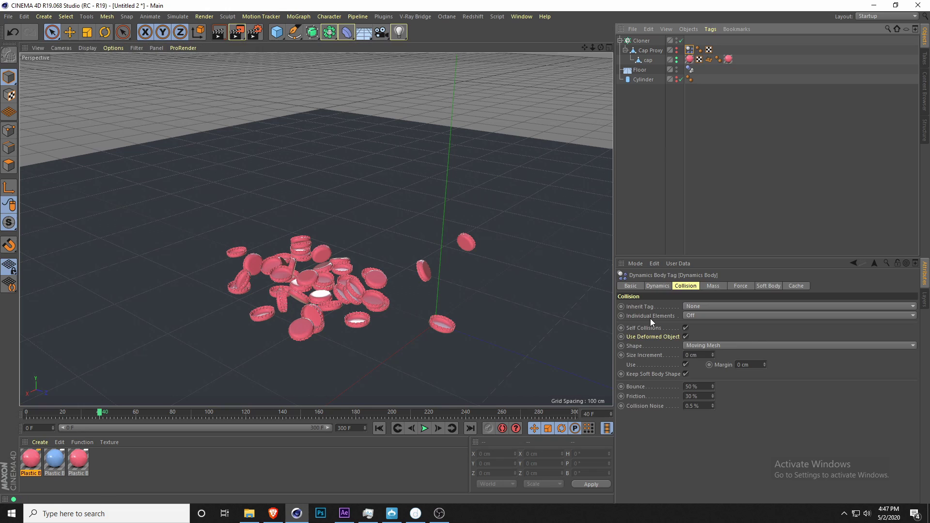
left_click(423, 429)
left_click(422, 429)
left_click(379, 428)
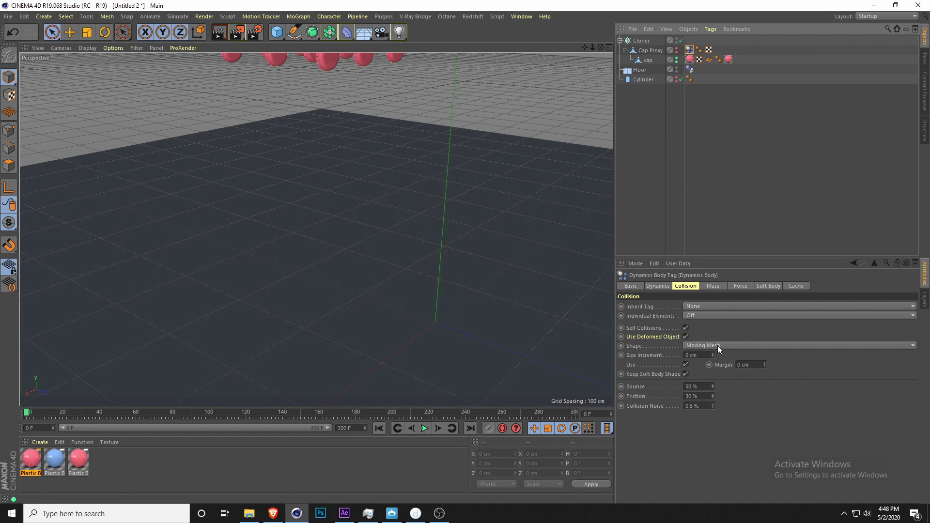
middle_click_drag(343, 167, 349, 368, "alt")
scroll(352, 307, "down", 3)
middle_click_drag(351, 308, 326, 244, "alt")
left_click_drag(333, 209, 344, 307, "alt")
mouse_move(344, 307)
middle_mouse_down("alt")
mouse_move(307, 216)
mouse_move(330, 160)
middle_mouse_up("alt")
mouse_move(376, 296)
left_mouse_down("alt")
mouse_move(351, 345)
mouse_move(347, 276)
mouse_move(378, 293)
left_mouse_up("alt")
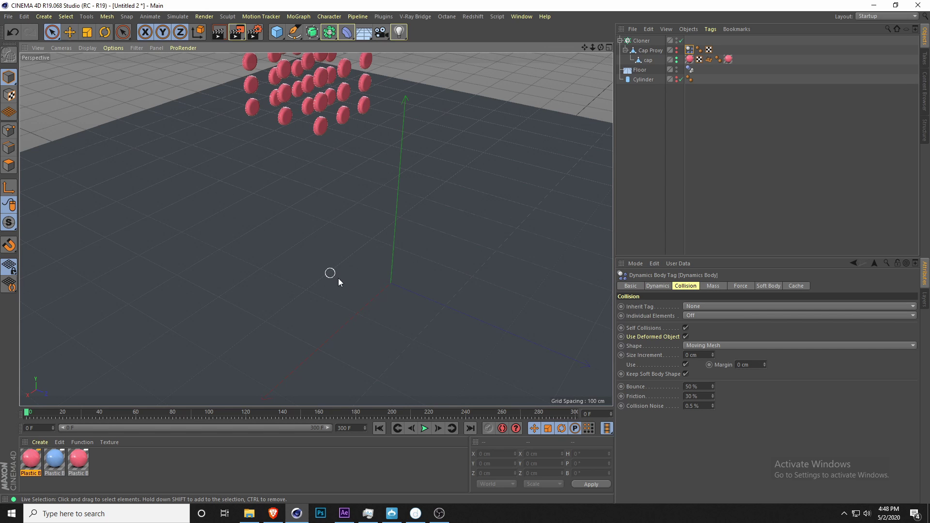
left_click_drag(340, 281, 356, 312, "alt")
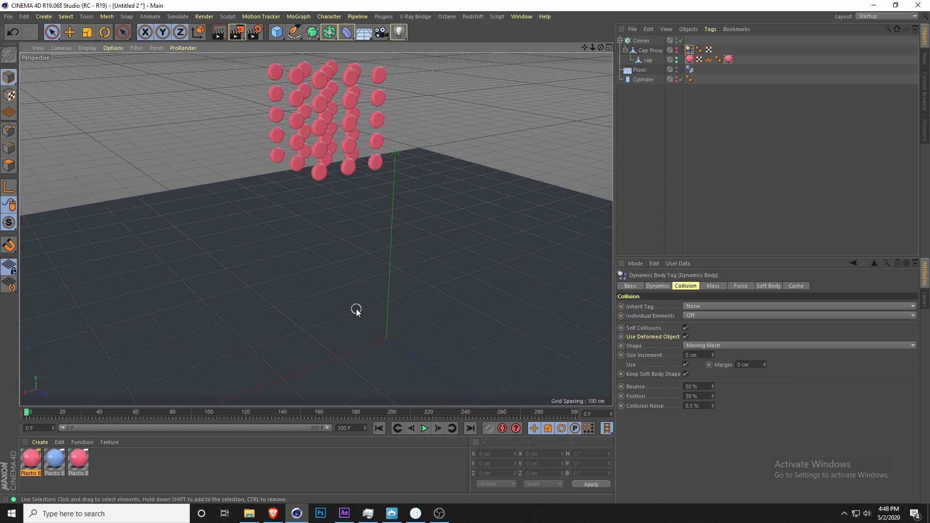